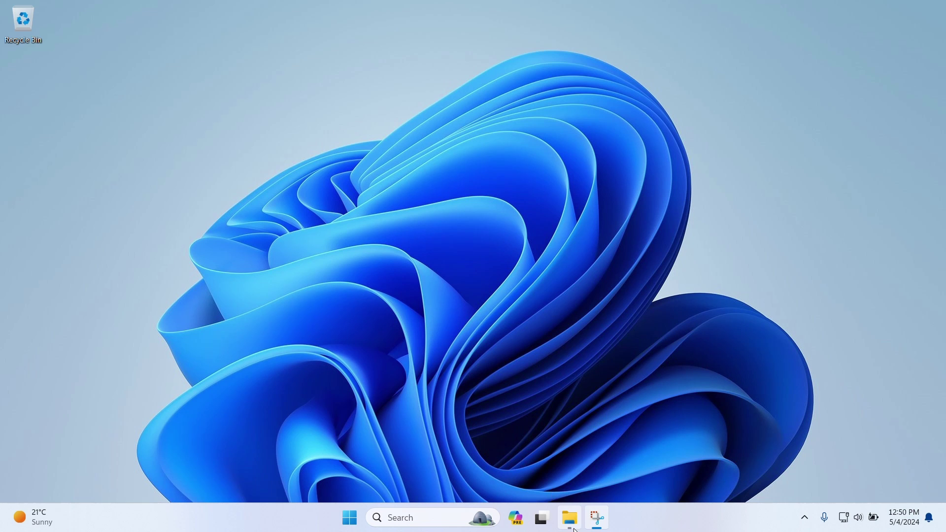
- Browse the files on the ESD-ISO (E:) drive in File Explorer, then return to This PC
click(570, 517)
click(478, 110)
click(494, 247)
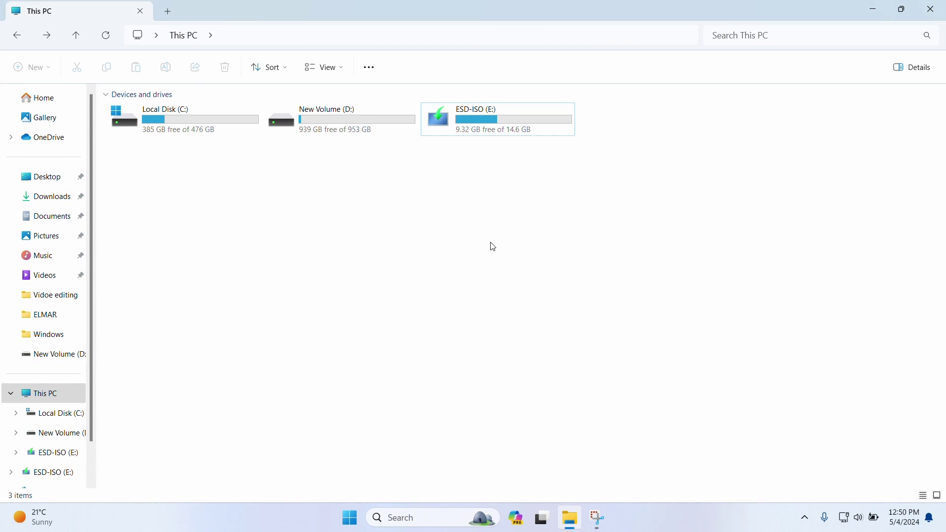
double_click(466, 112)
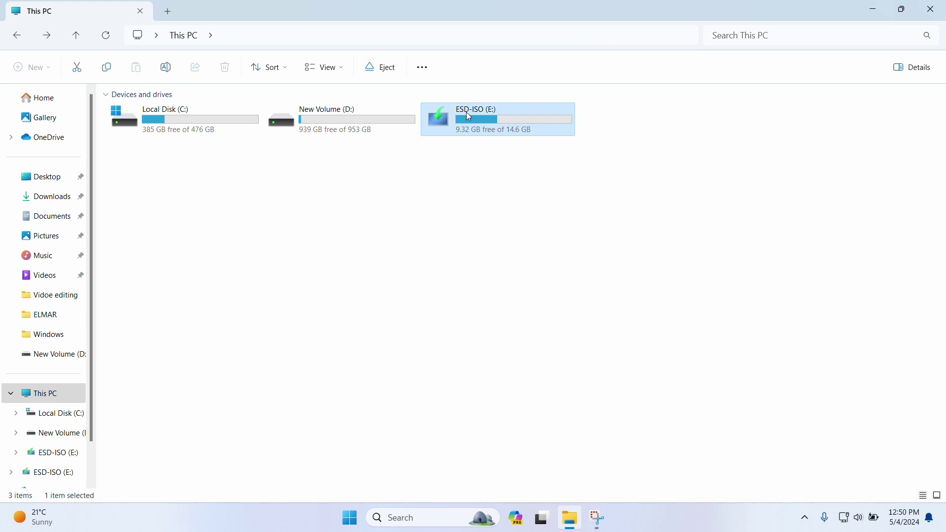
click(17, 36)
click(431, 25)
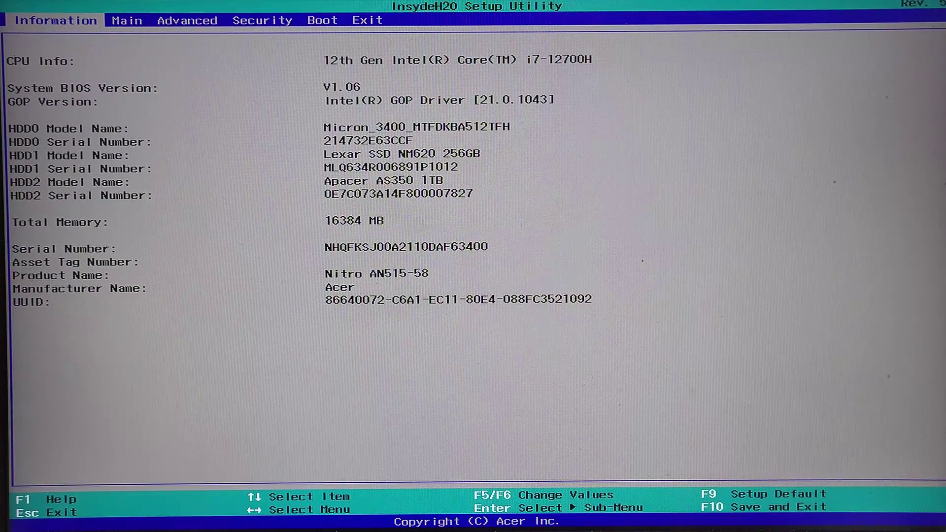
- Go to the Exit tab, choose Exit Saving Changes and confirm Yes
key(Right)
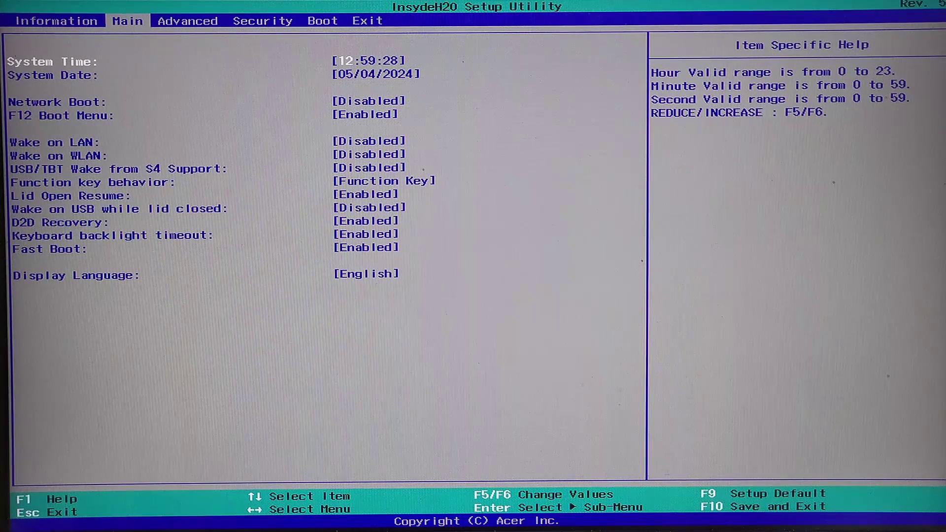
key(Right)
key(Right)
key(Right)
key(Right)
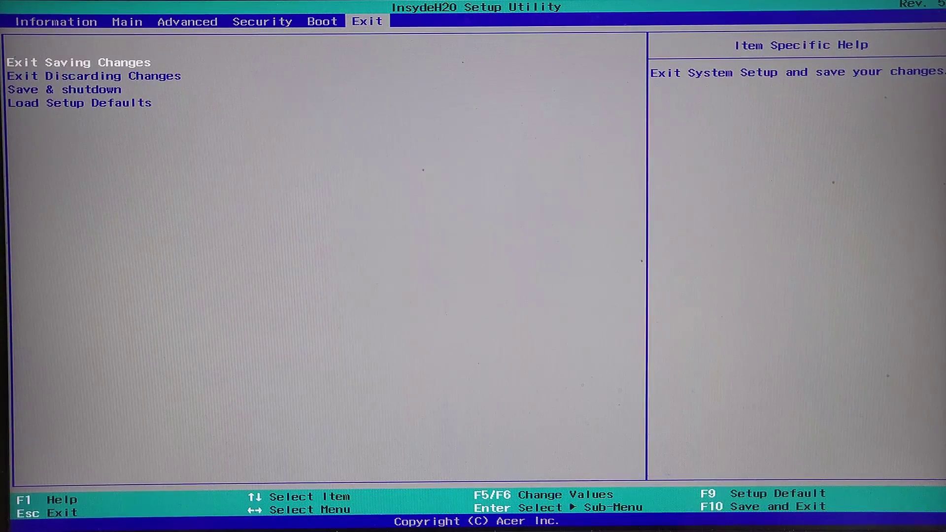
key(Return)
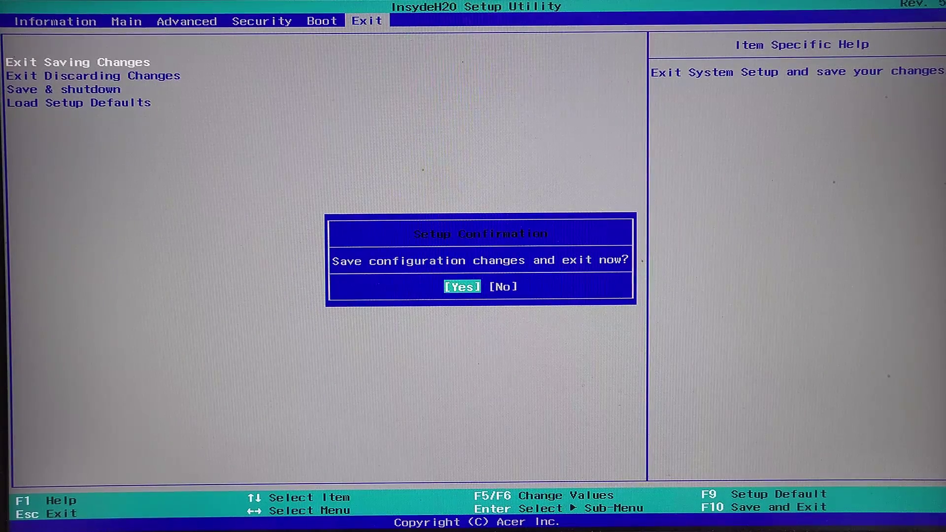
key(Return)
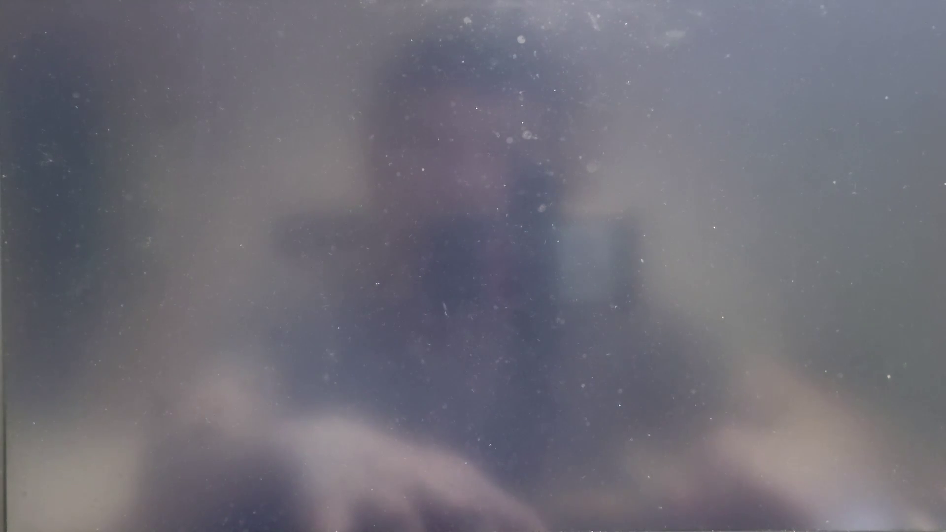
- Boot from USB HDD: General UDisk via the F12 Boot Option Menu
key(F12)
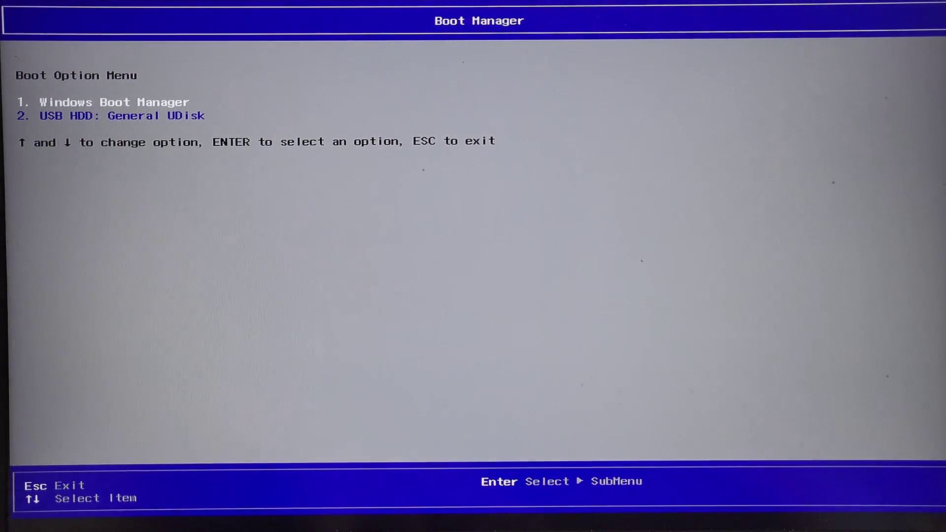
key(Down)
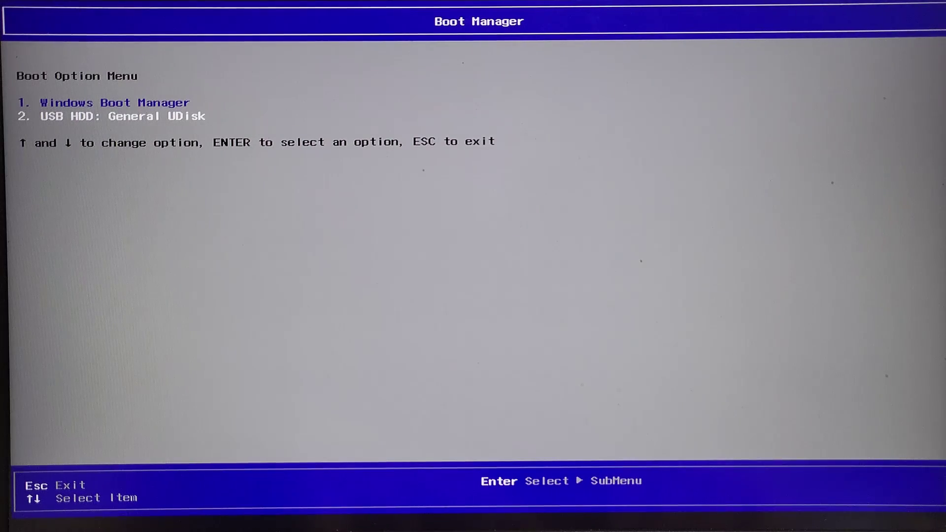
key(Return)
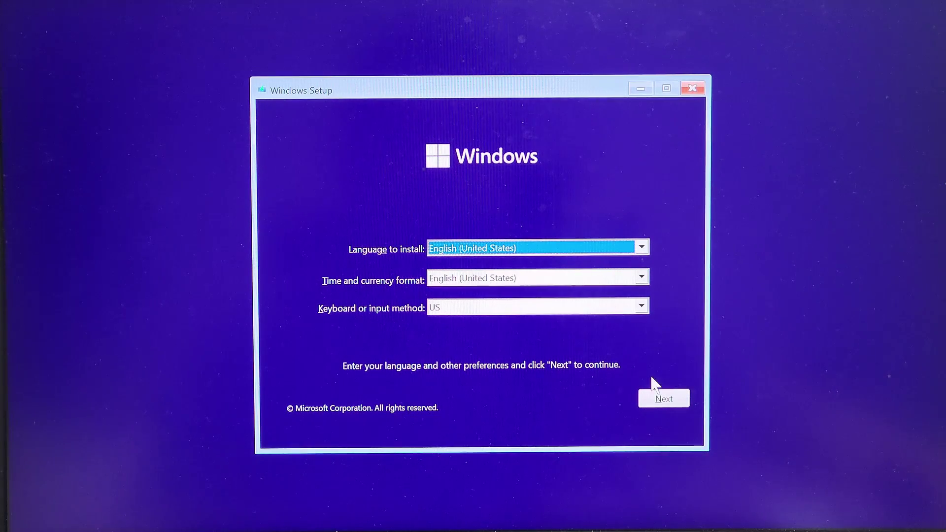
- Accept the language defaults, start Install now and continue without a product key
click(663, 399)
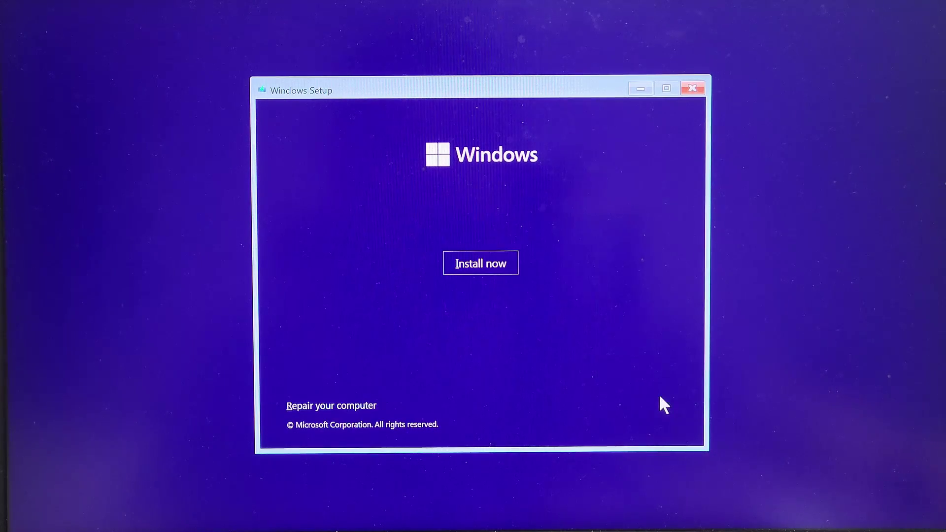
click(463, 266)
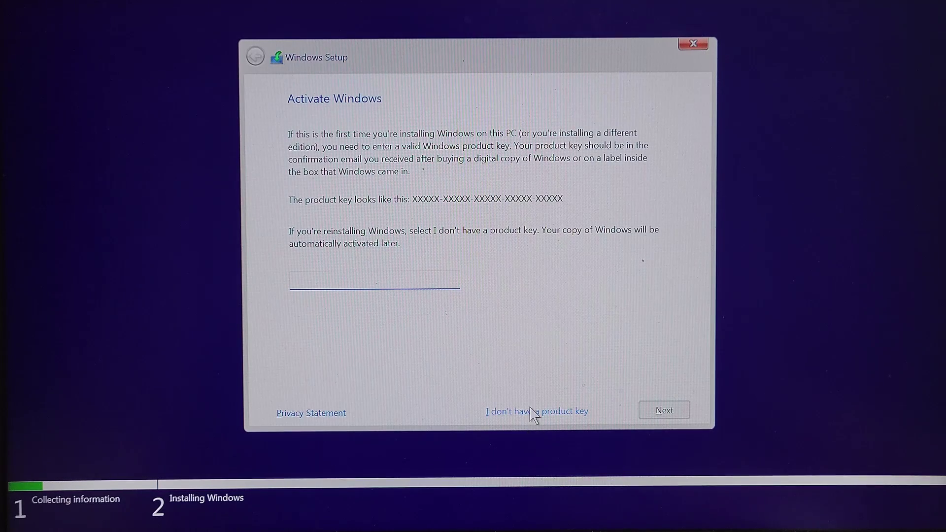
click(528, 410)
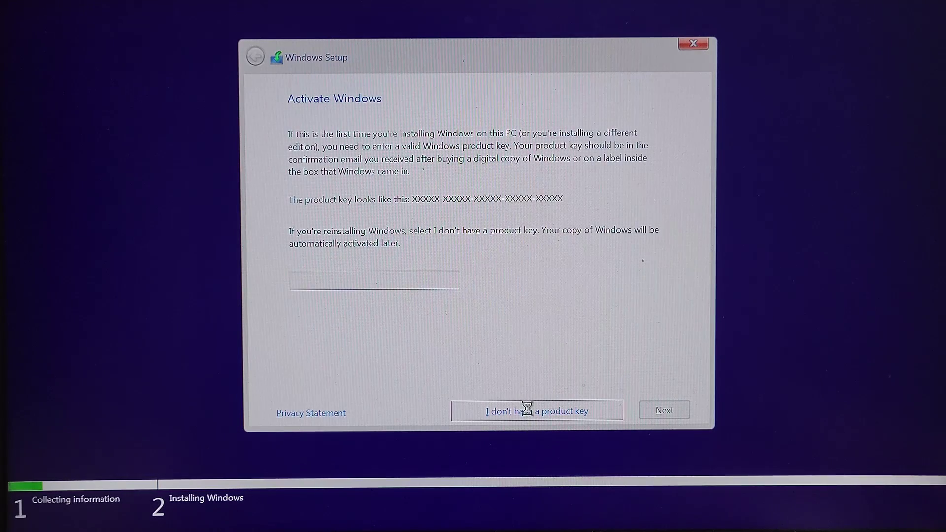
- Select Windows 11 Pro and accept the Microsoft license terms
click(339, 226)
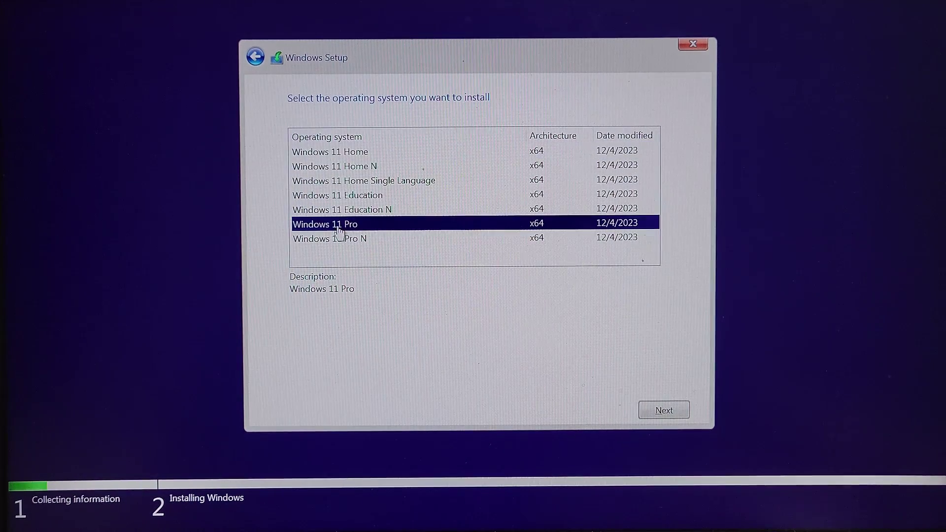
click(652, 415)
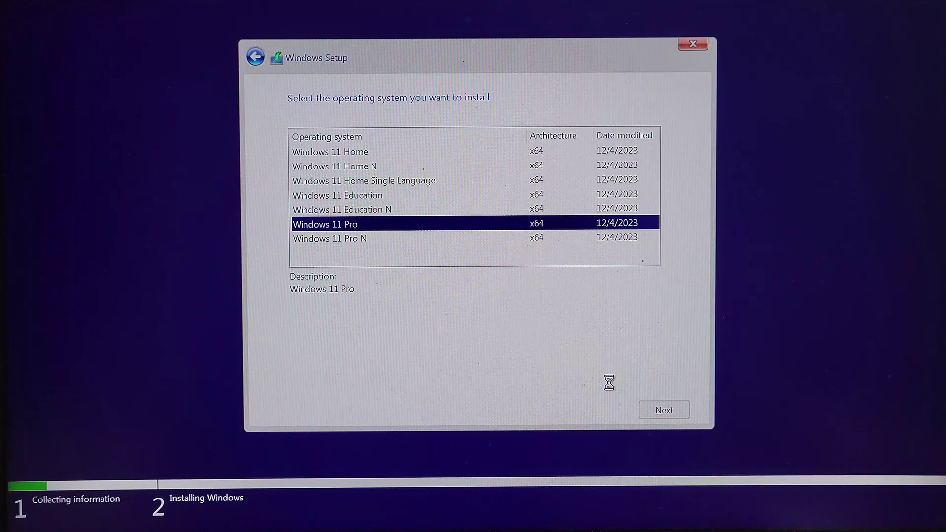
click(297, 380)
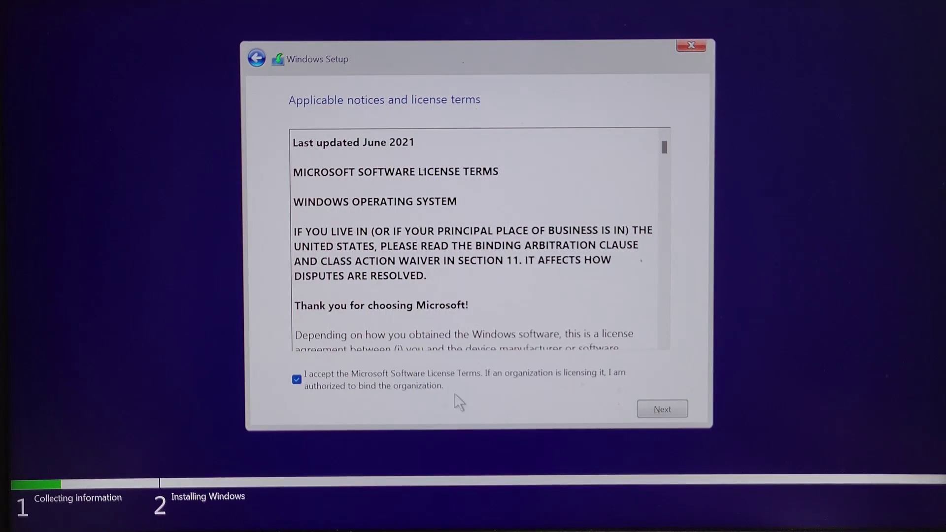
click(669, 407)
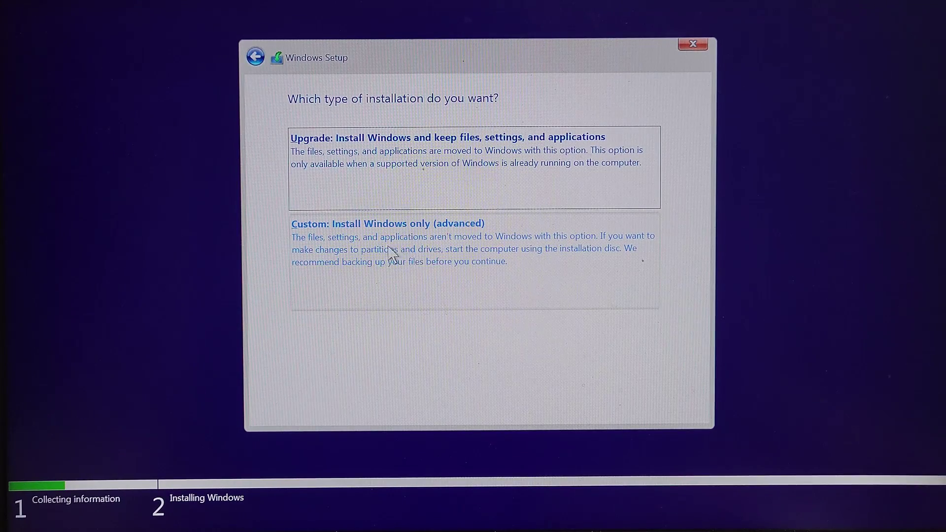
- Pick Custom: Install Windows only, then quit setup and confirm cancelling the installation
click(424, 259)
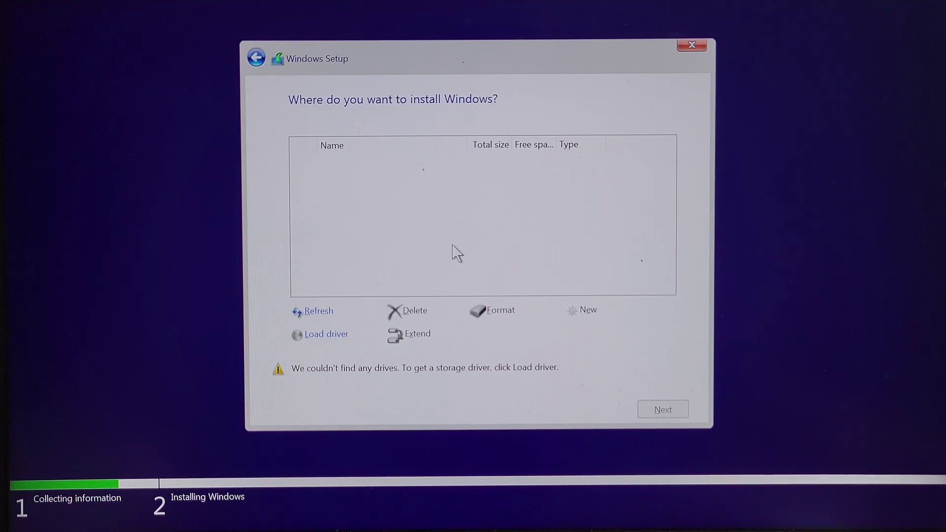
click(691, 46)
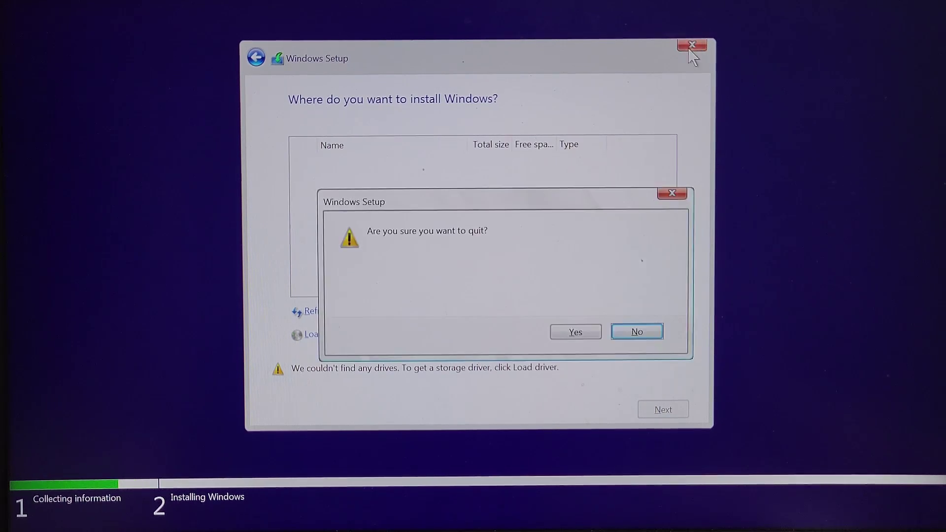
click(577, 333)
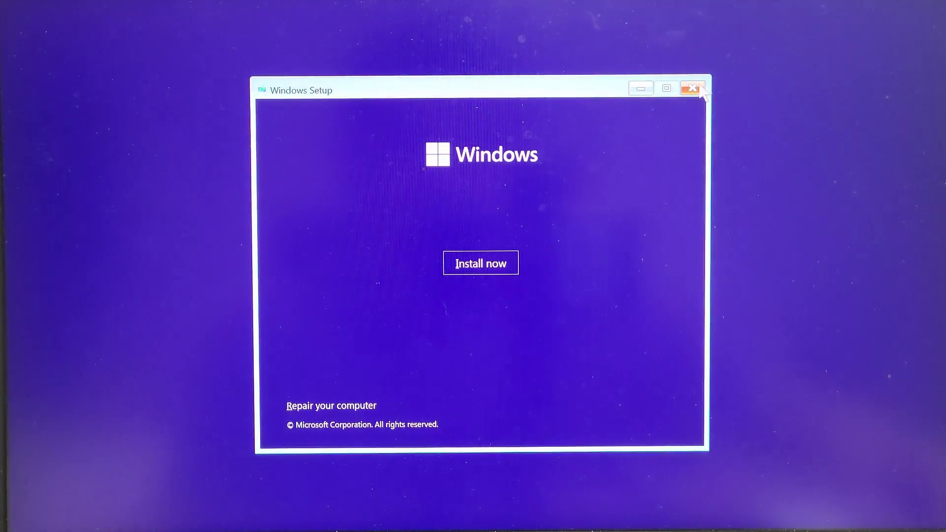
click(691, 89)
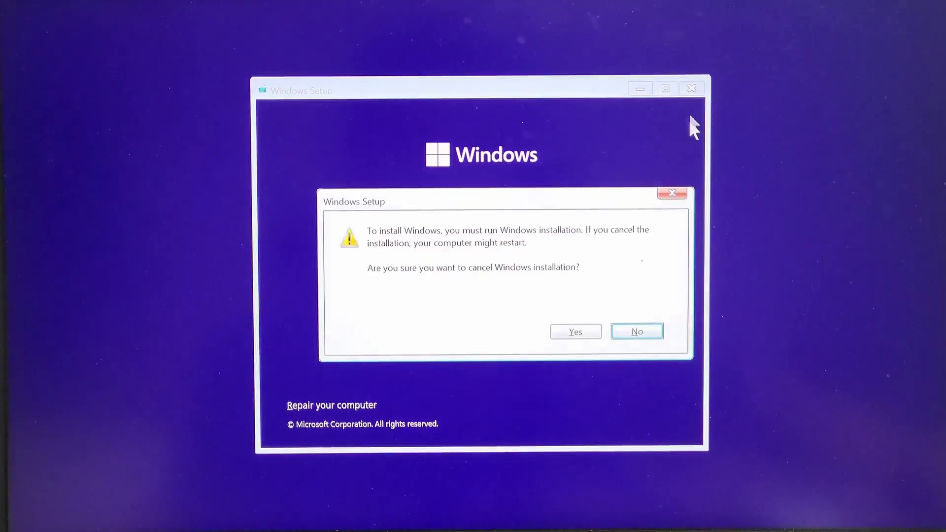
click(576, 332)
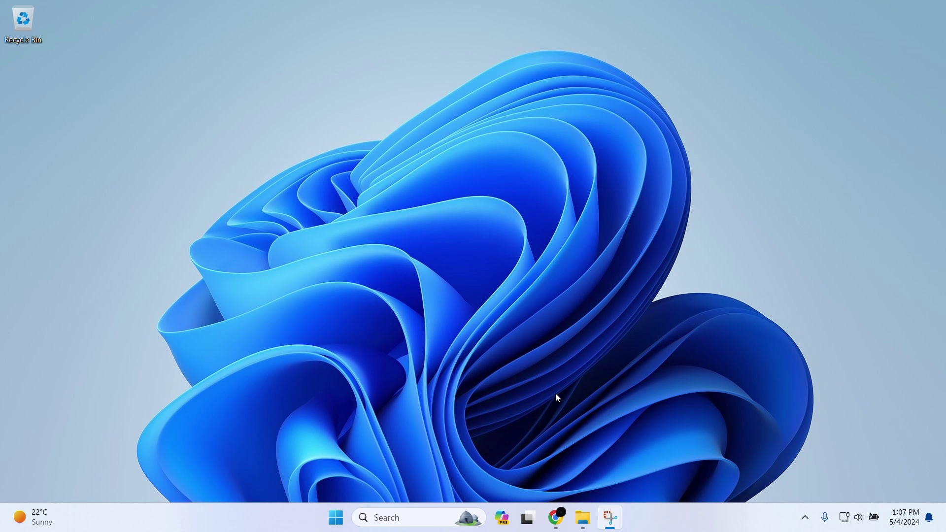
- Search 'acer com' in a private Chrome window and open the Acer US homepage
click(556, 518)
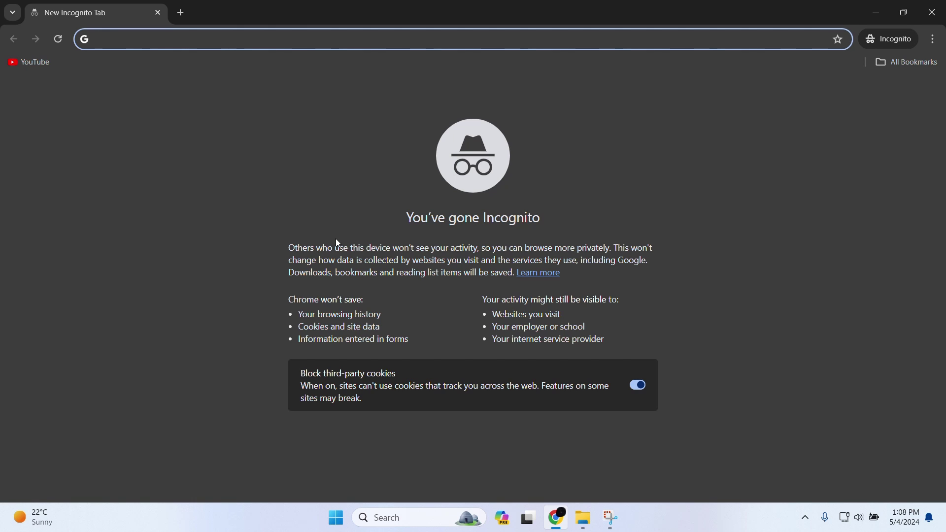
text(acer)
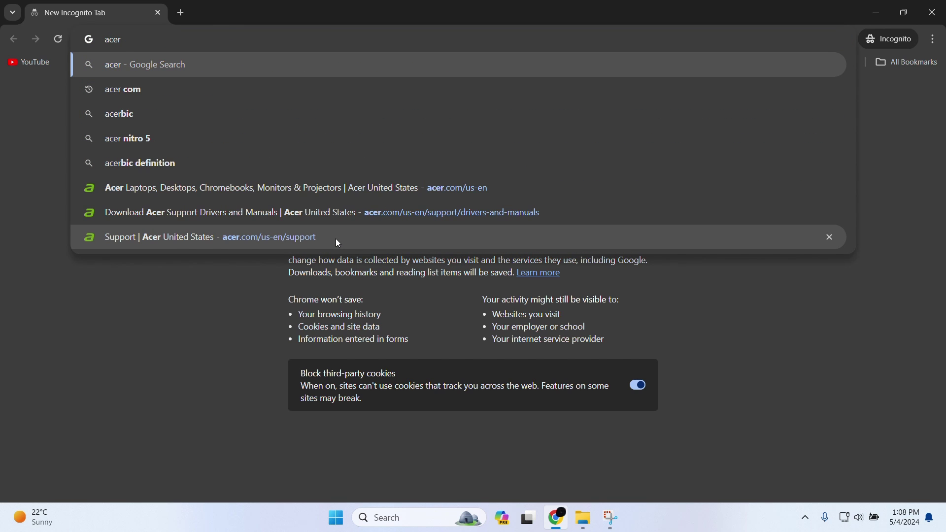
text( com)
key(Return)
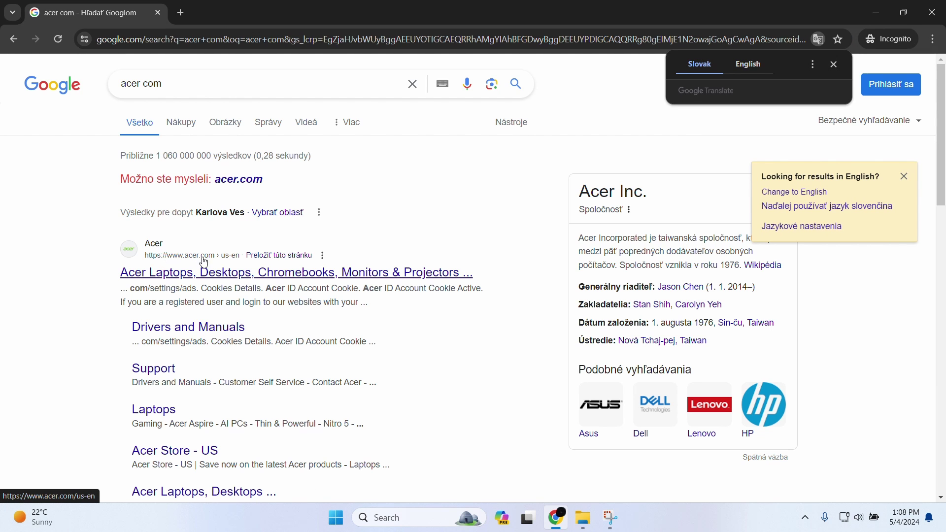
click(199, 273)
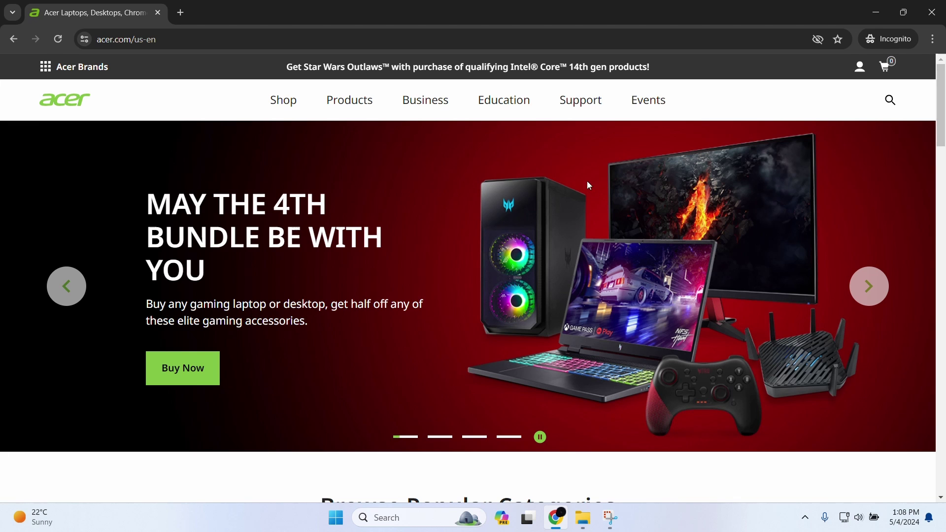
- Go to Support > Drivers and Manuals and select the serial/model number search box
click(583, 100)
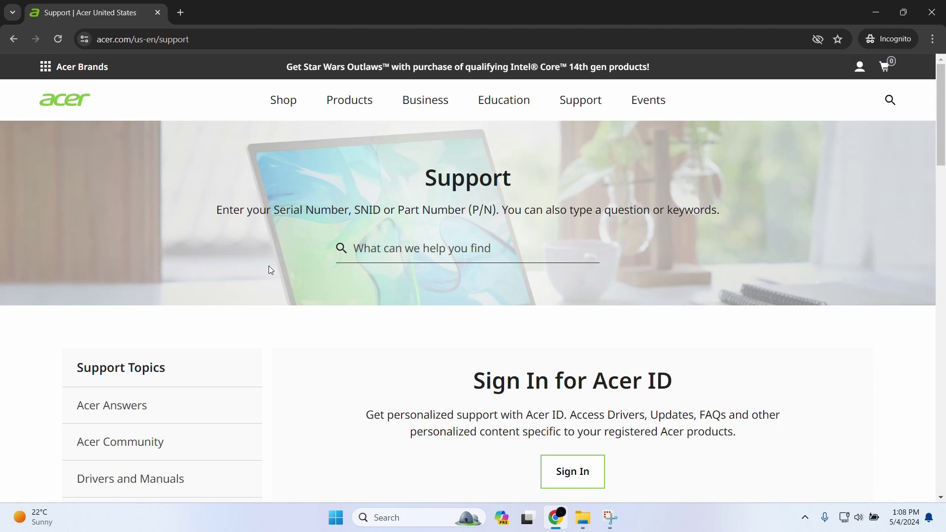
scroll(226, 262, down, 4)
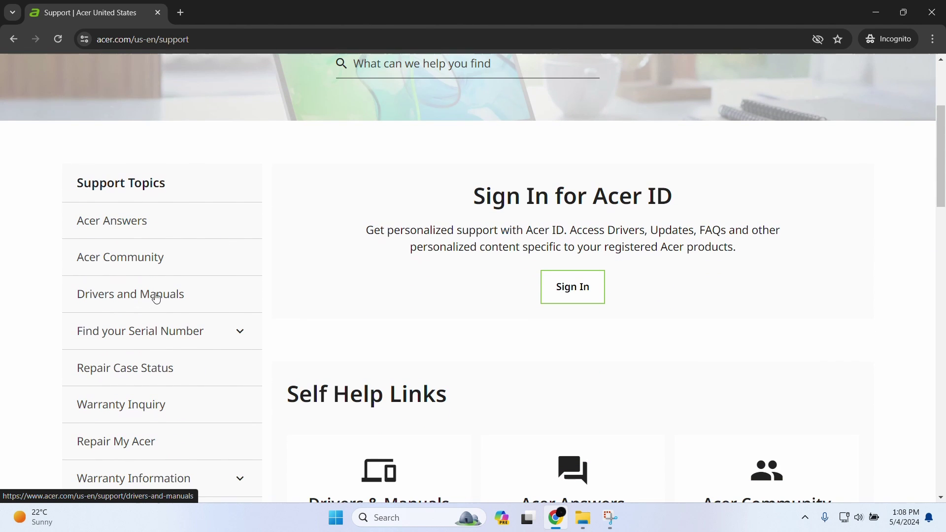
click(147, 293)
scroll(340, 311, down, 5)
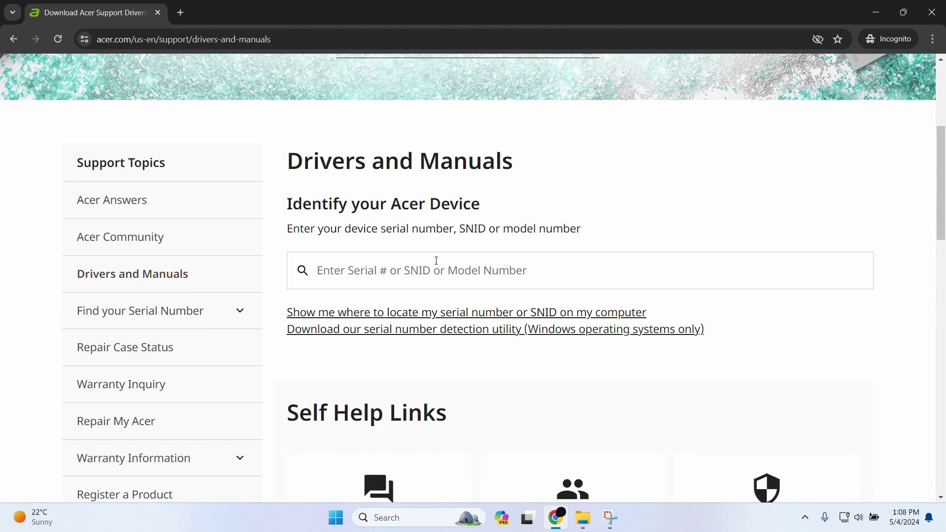
click(416, 274)
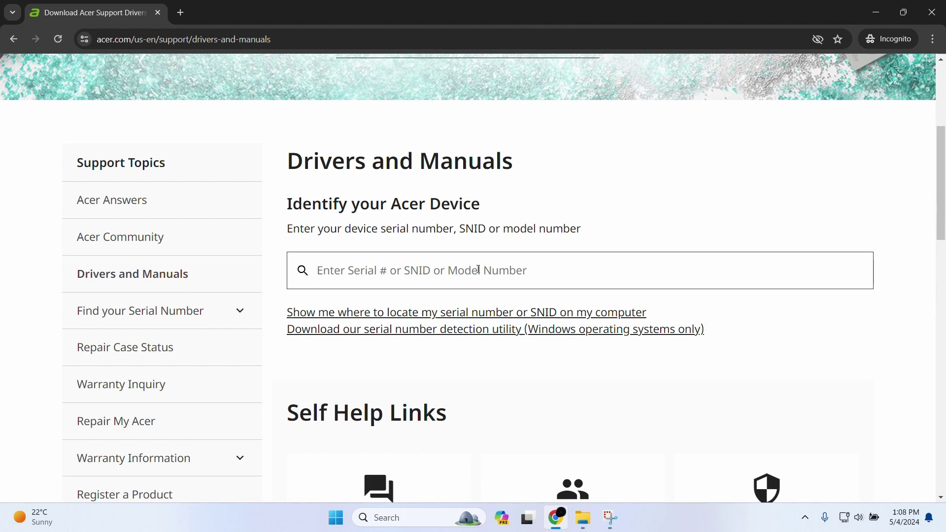
key(super)
- Run 'wmic csproduct get name' in Command Prompt and copy the model number AN515-58
text(cmd)
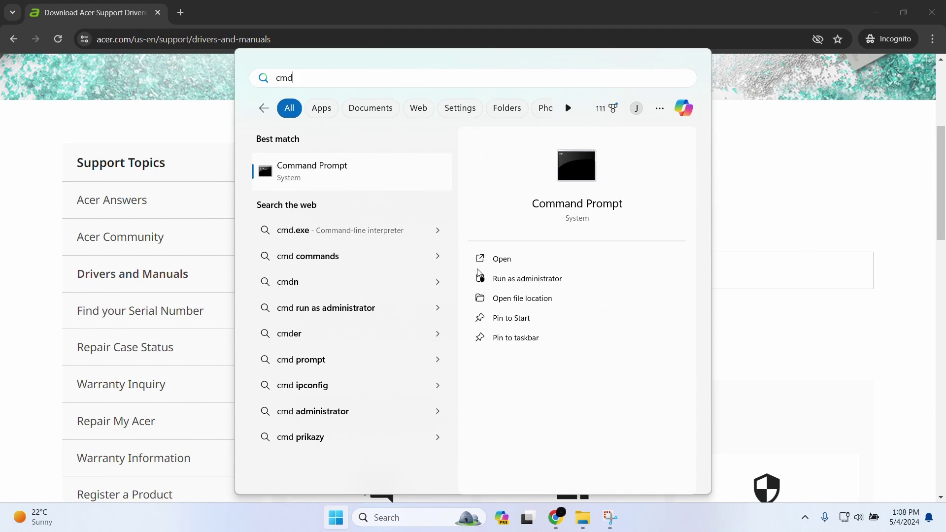
key(Return)
text(w)
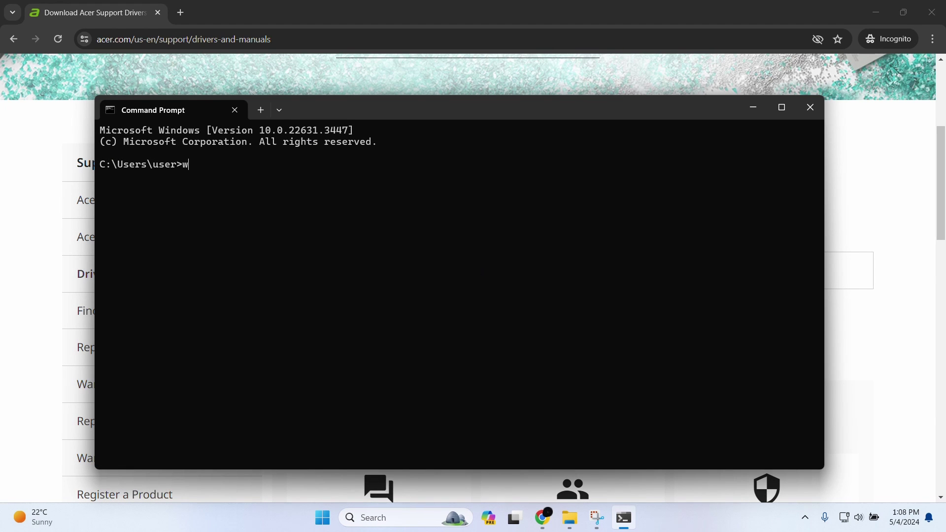
text(ic )
text(mic)
text(csproduc)
text(t get nam)
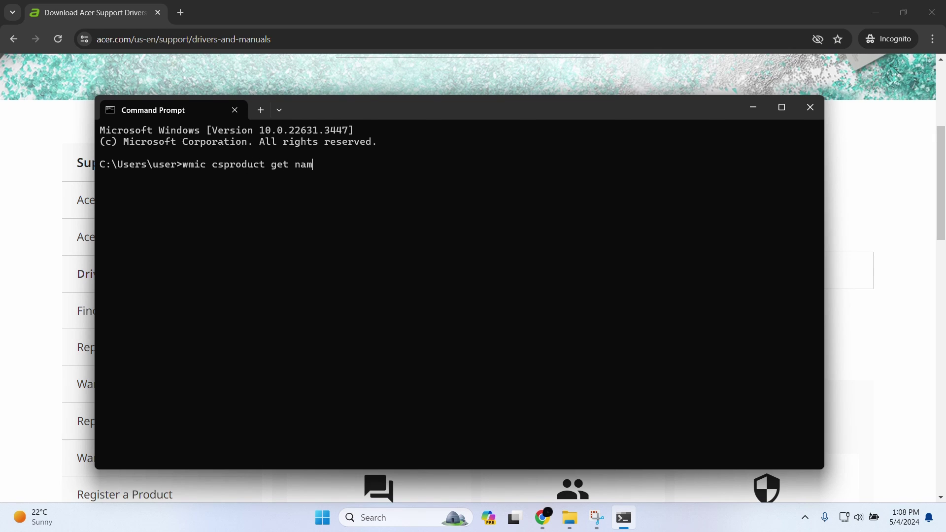
text(e)
key(Return)
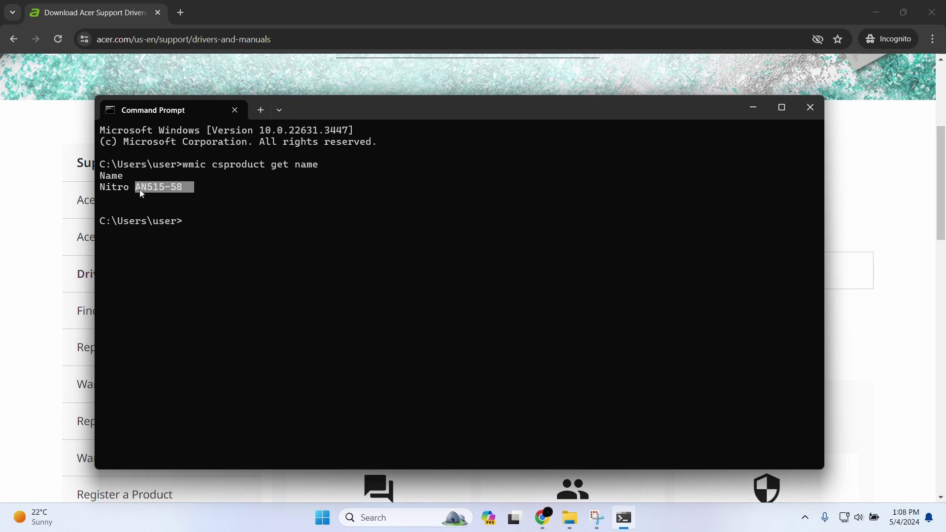
key(ctrl+c)
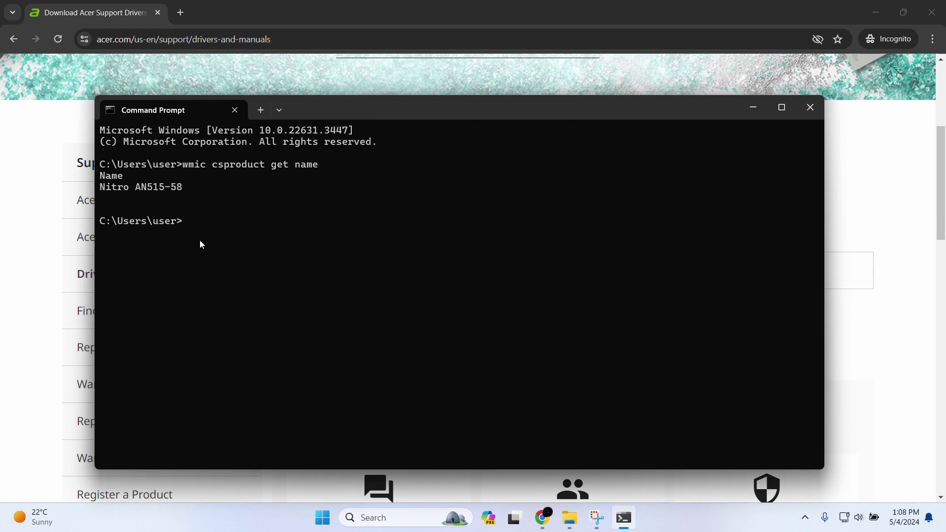
- Search the Acer drivers page for 'an51' and choose Nitro 5 AN515-58
click(34, 227)
click(348, 263)
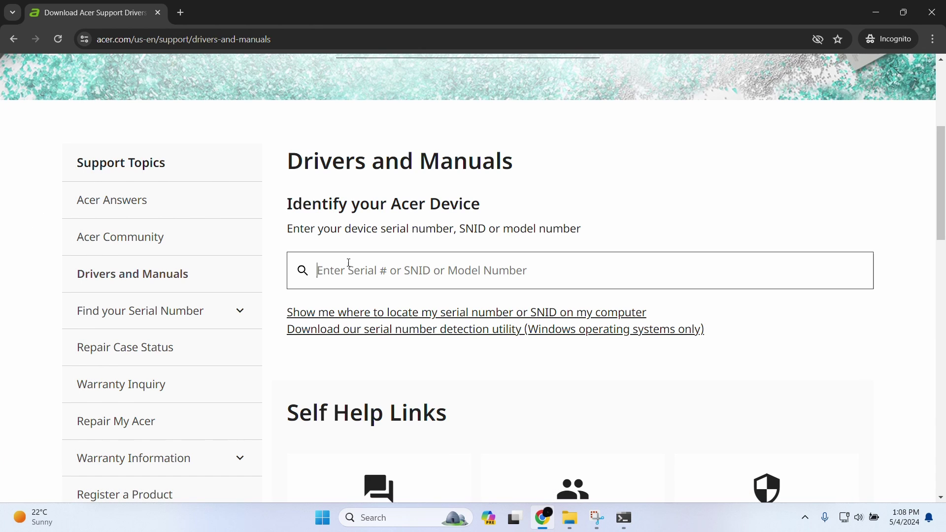
text(an515)
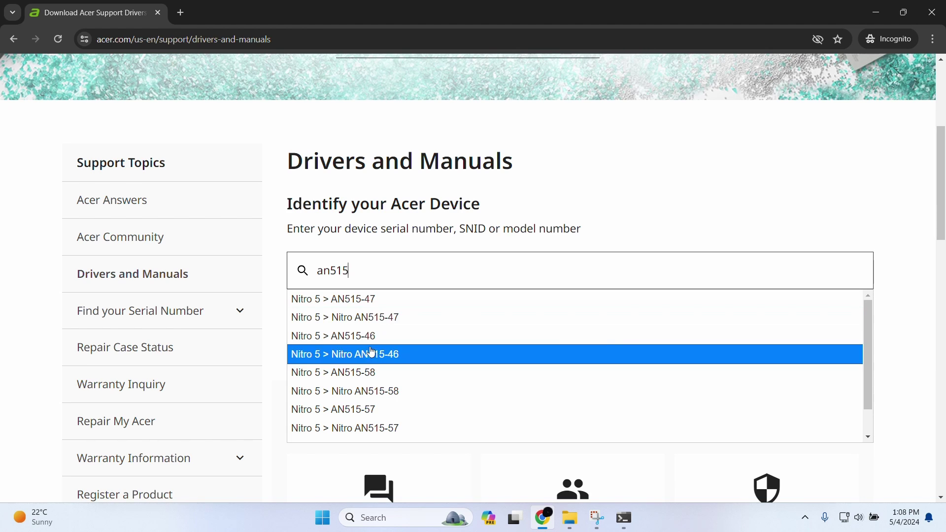
click(363, 372)
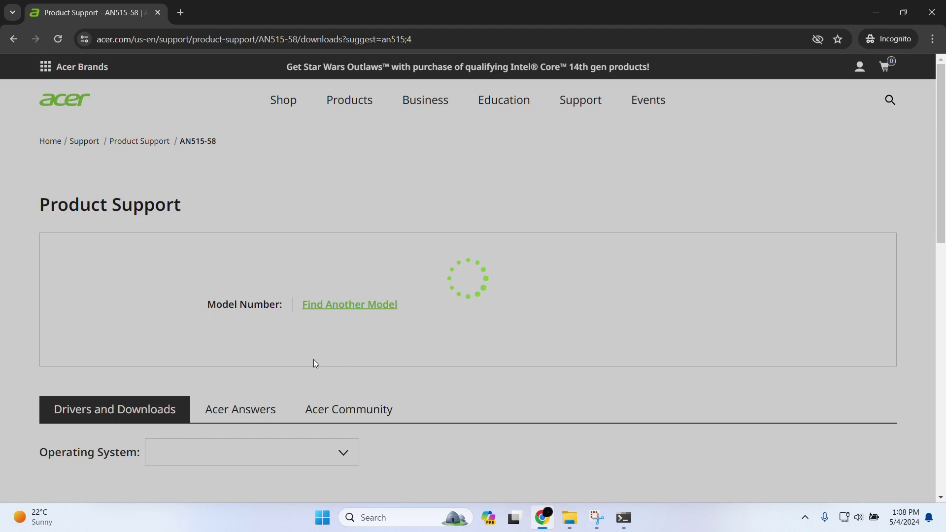
- Download the IRST 19.5.0.1037 driver zip and save it to the Desktop
scroll(376, 338, down, 6)
scroll(466, 325, down, 10)
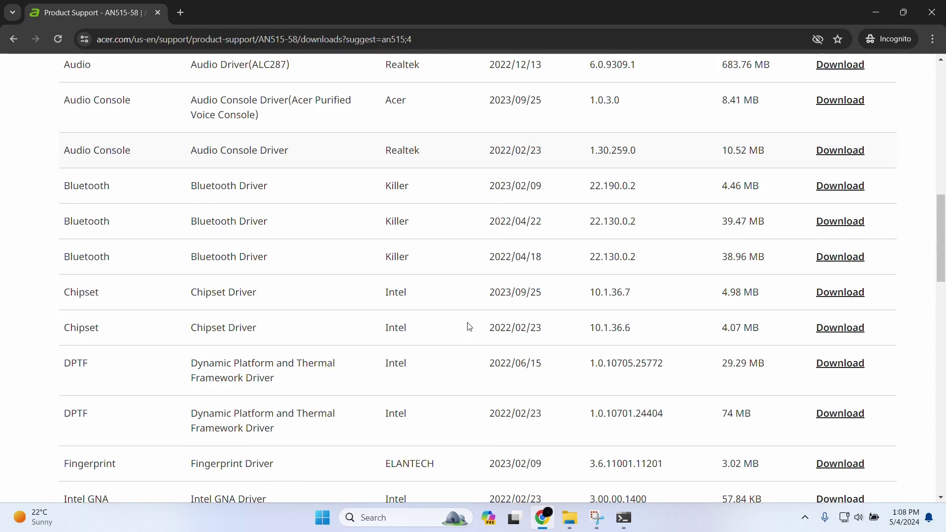
scroll(401, 295, up, 2)
scroll(401, 300, down, 3)
scroll(148, 290, down, 3)
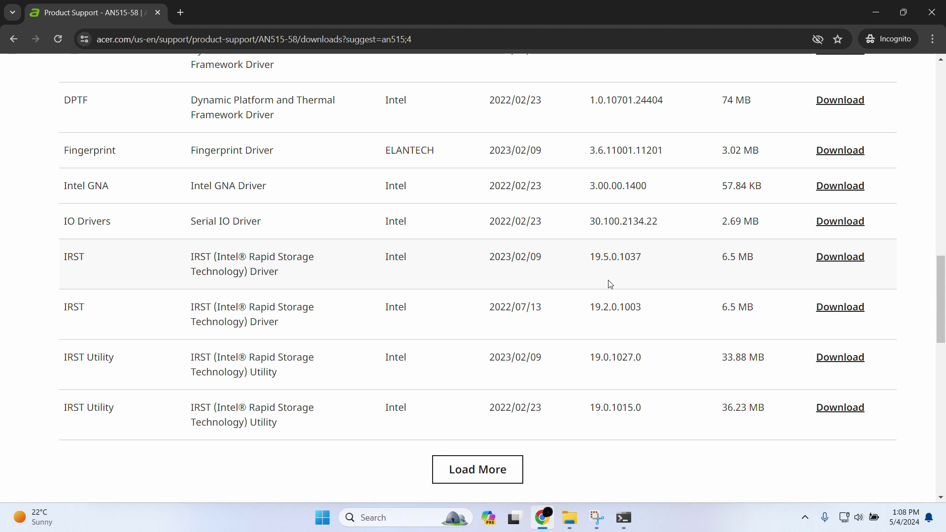
click(840, 261)
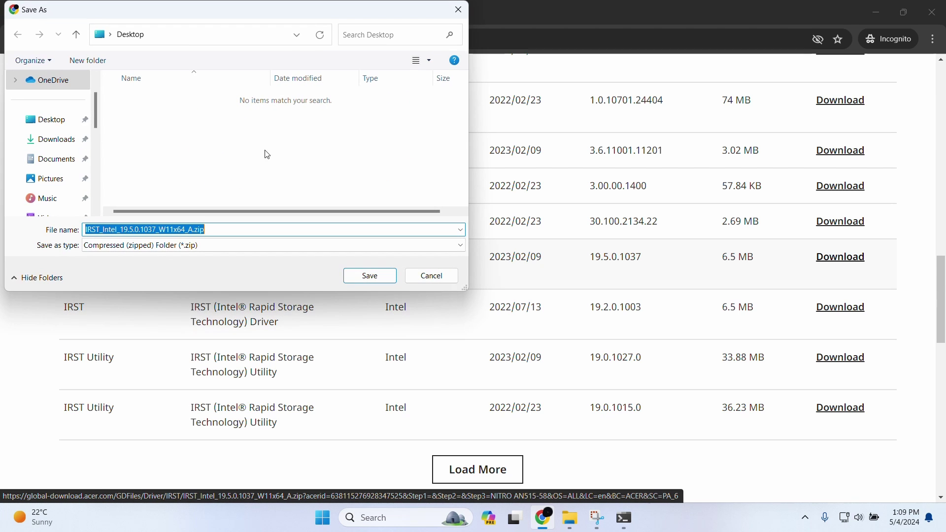
click(49, 130)
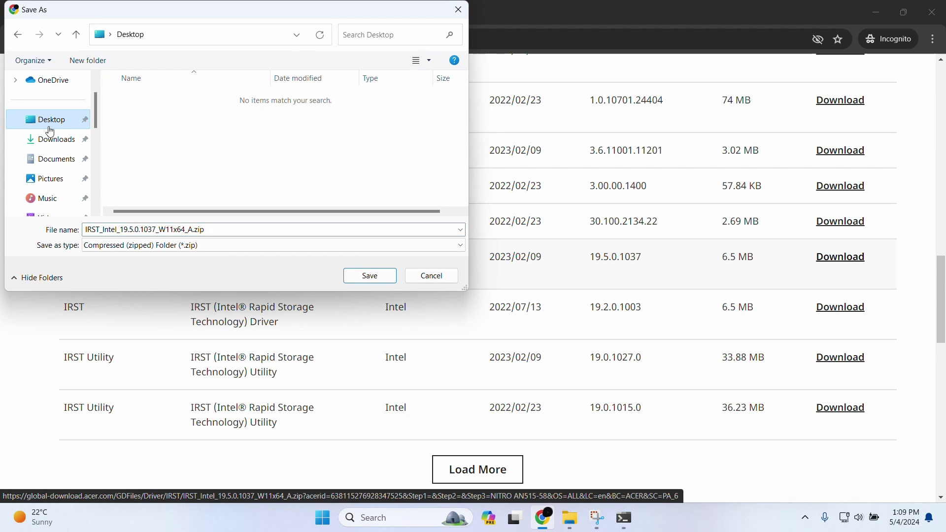
click(372, 278)
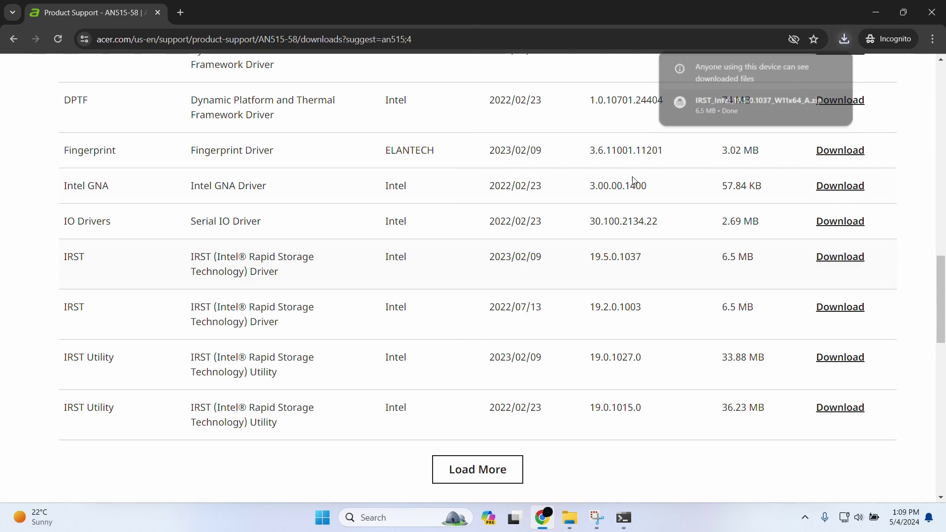
key(super+Down)
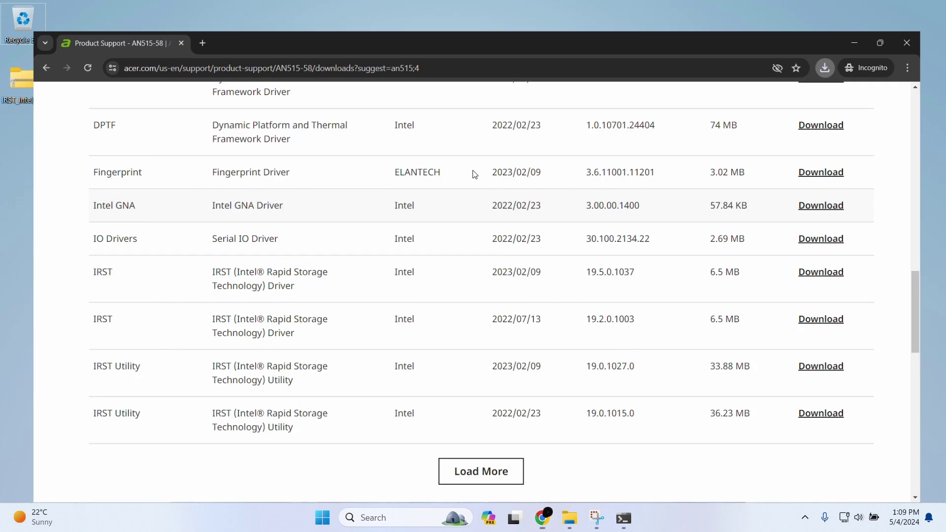
key(super+Down)
click(14, 95)
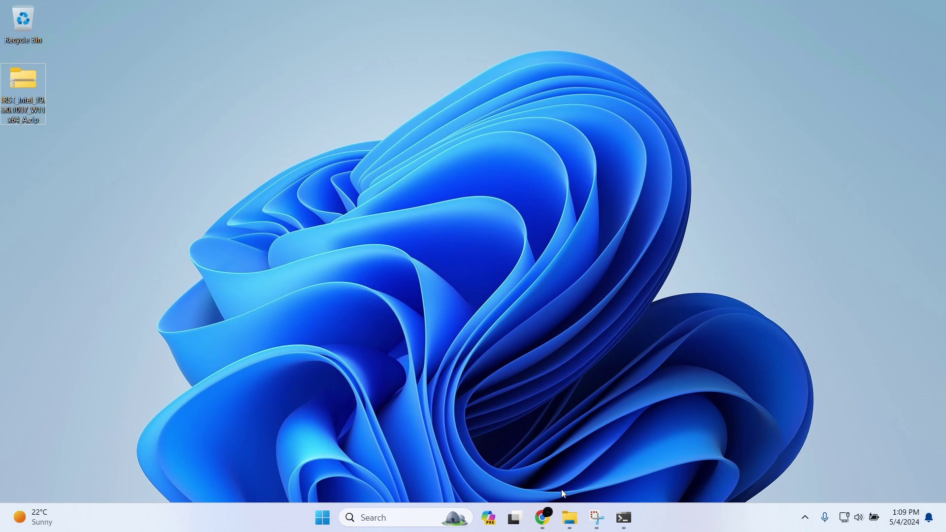
click(543, 518)
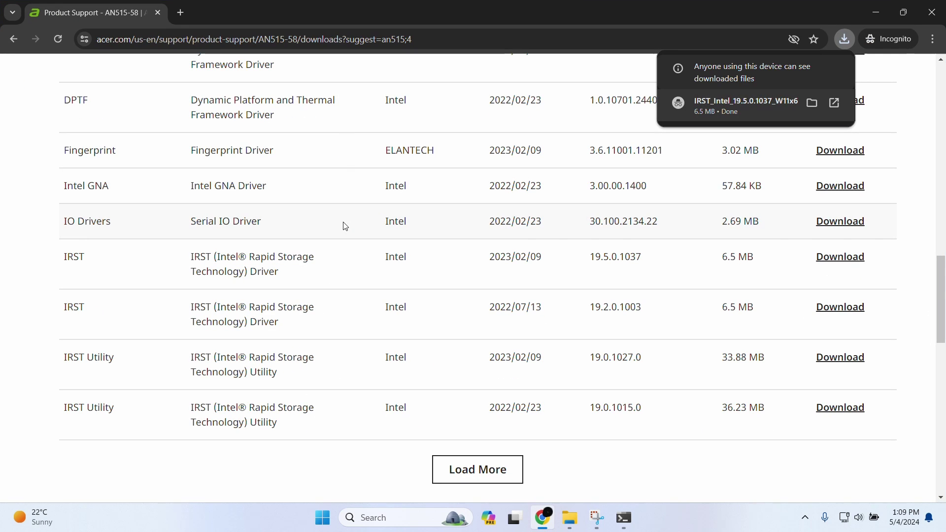
key(ctrl+t)
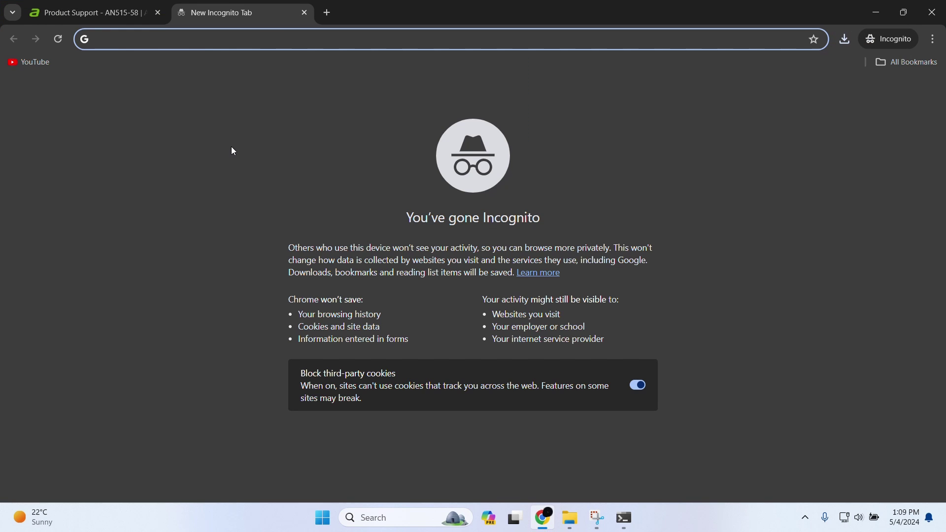
text(7 zip)
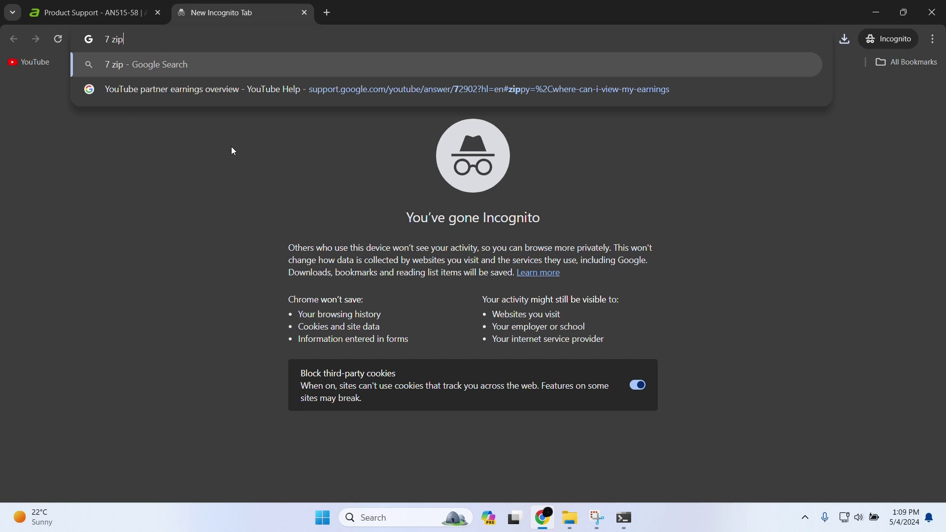
key(Return)
scroll(187, 207, down, 2)
scroll(148, 236, up, 1)
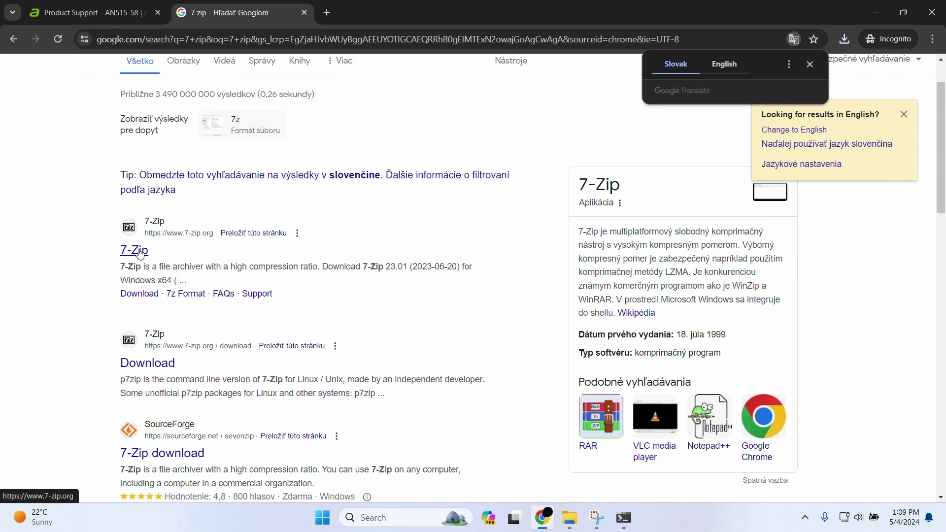
click(135, 253)
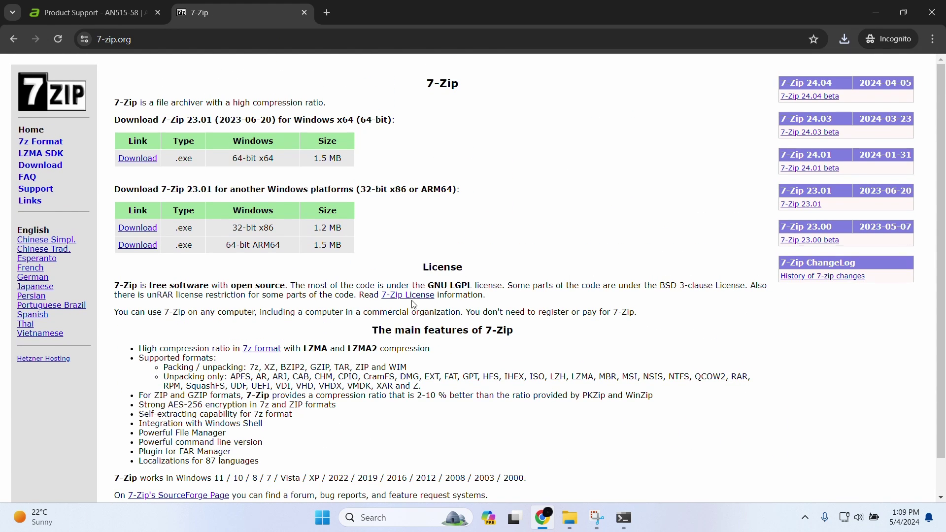
scroll(344, 283, down, 1)
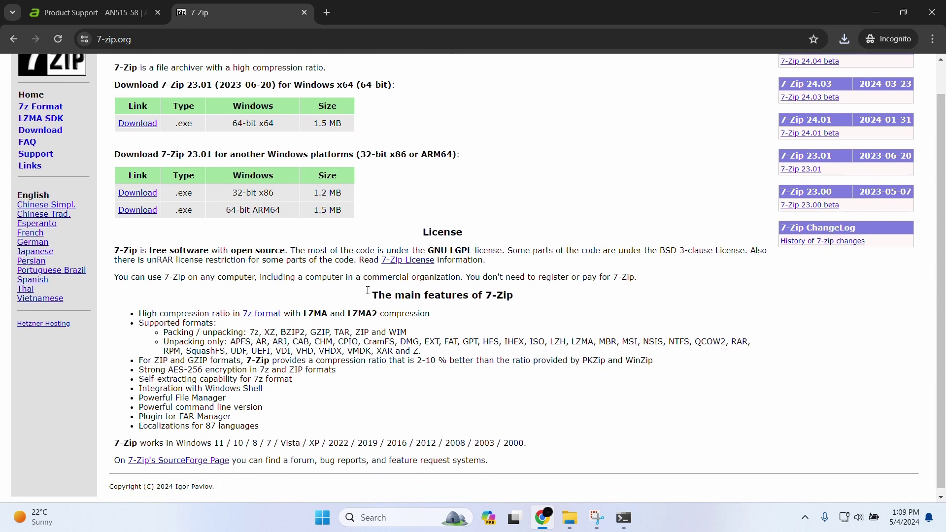
scroll(295, 172, up, 1)
click(304, 15)
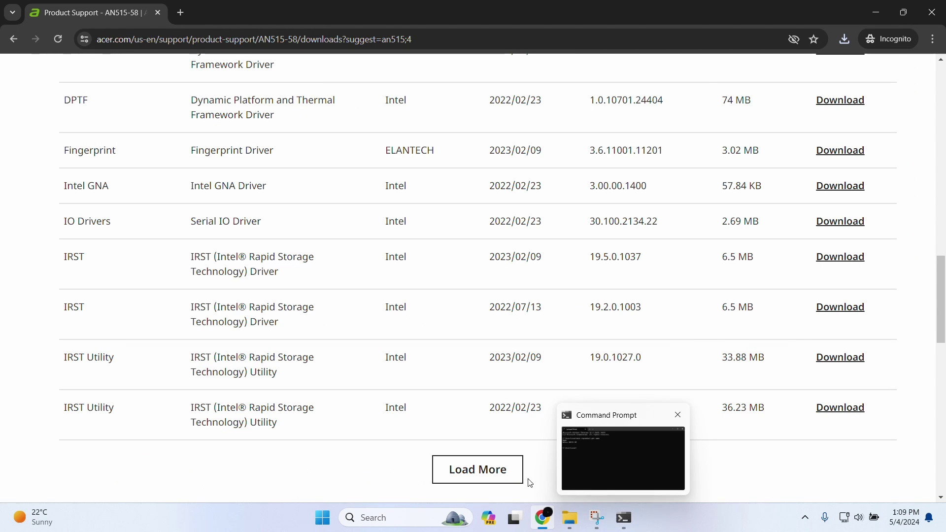
- Extract IRST_Intel_19.5.0.1037_W11x64_A.zip onto the desktop with 7-Zip Extract Here
click(542, 519)
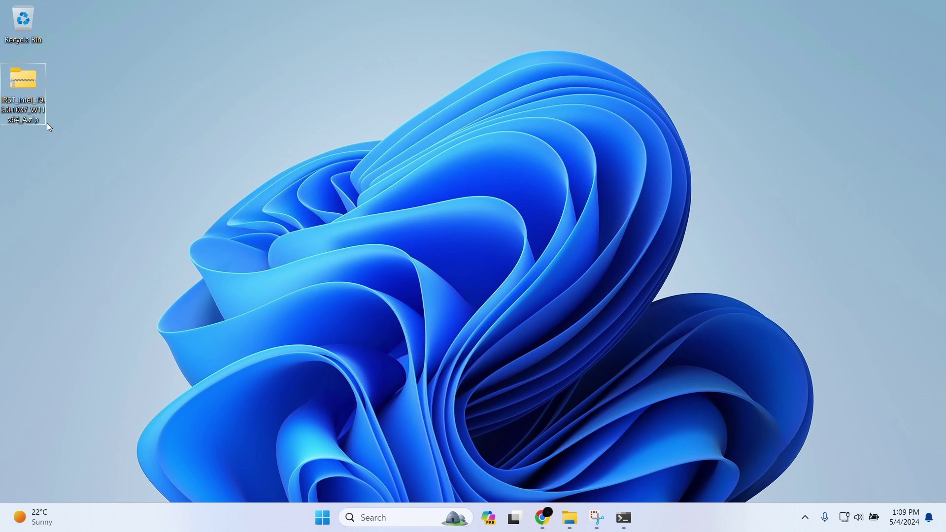
right_click(26, 100)
click(74, 341)
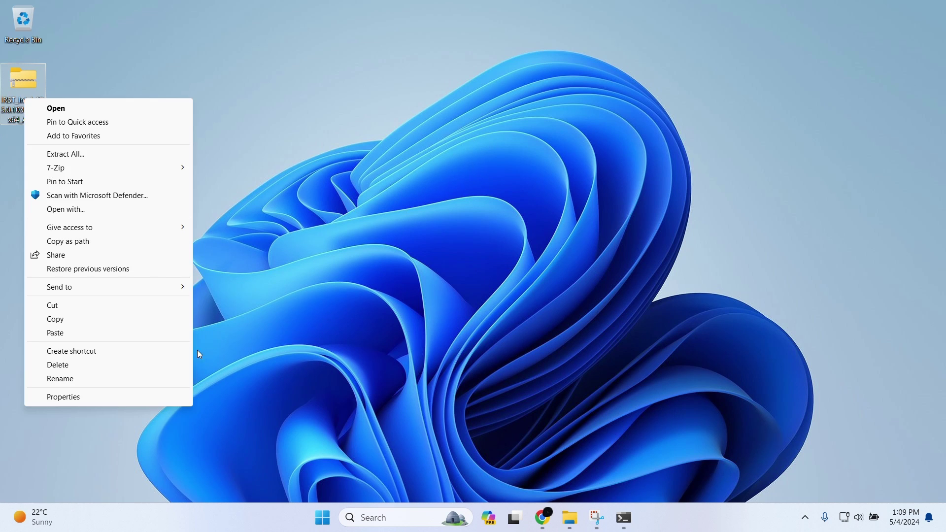
mouse_move(76, 172)
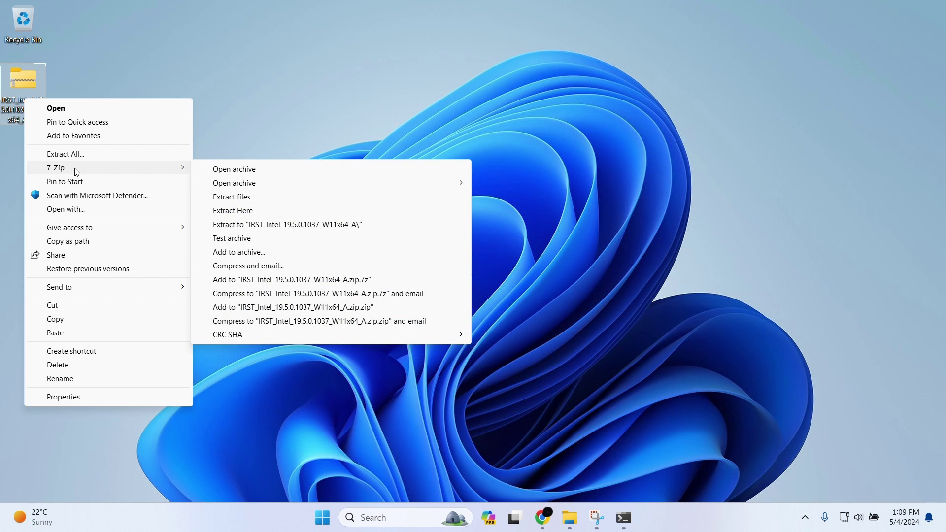
click(234, 211)
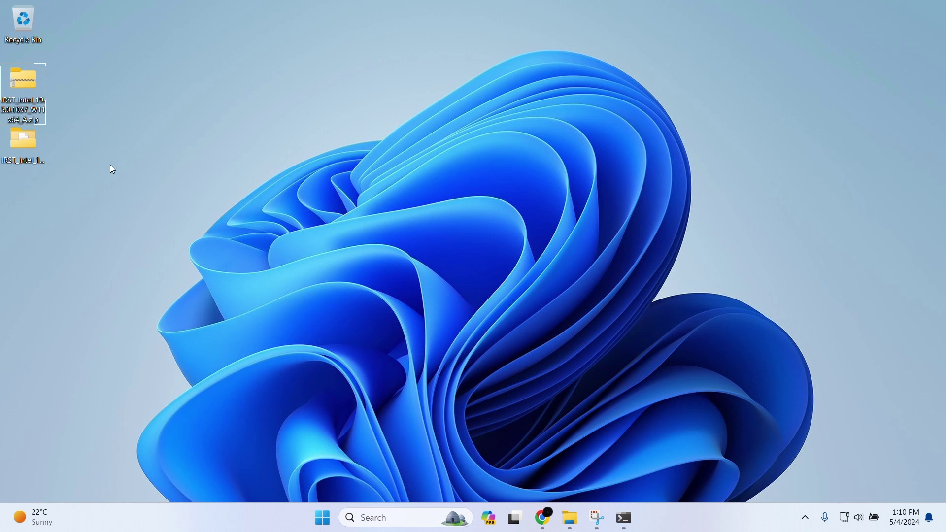
- In the IRST driver folder, extract SetupRST.exe with 7-Zip to "SetupRST\"
double_click(35, 143)
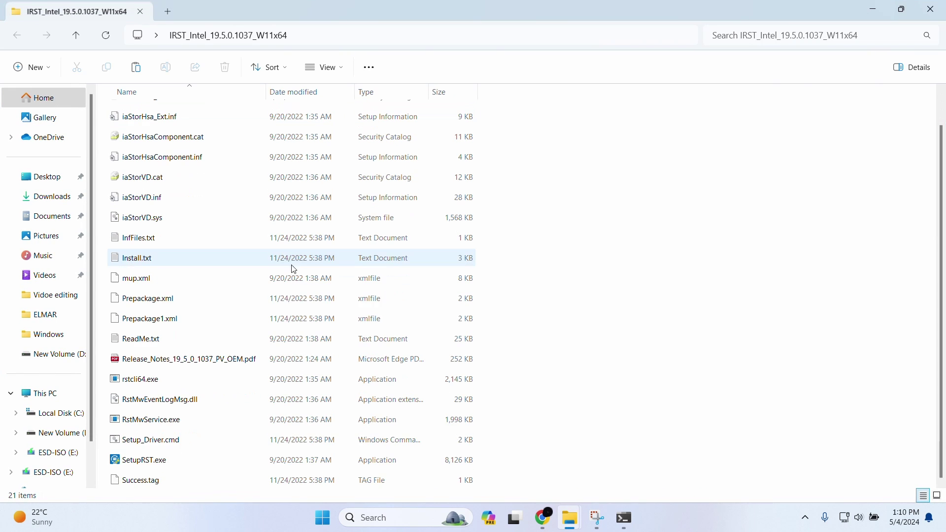
mouse_move(147, 466)
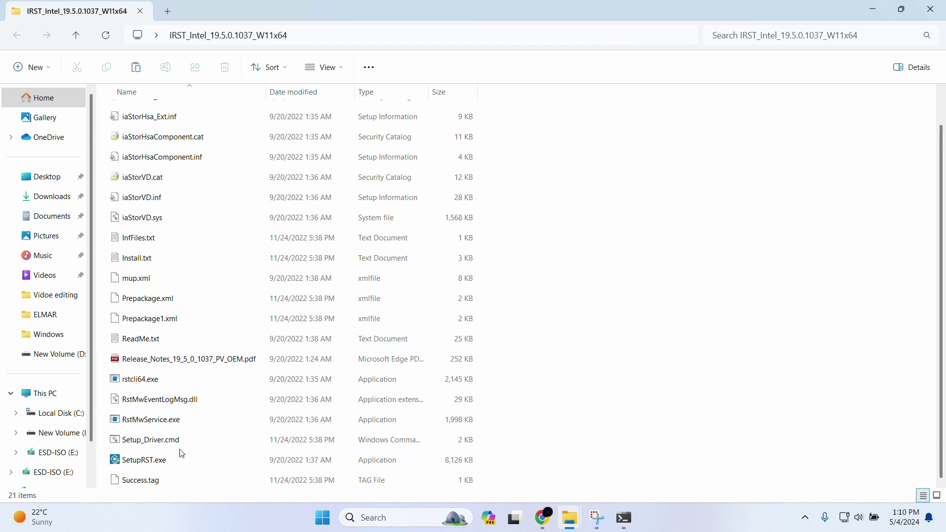
click(165, 464)
right_click(164, 464)
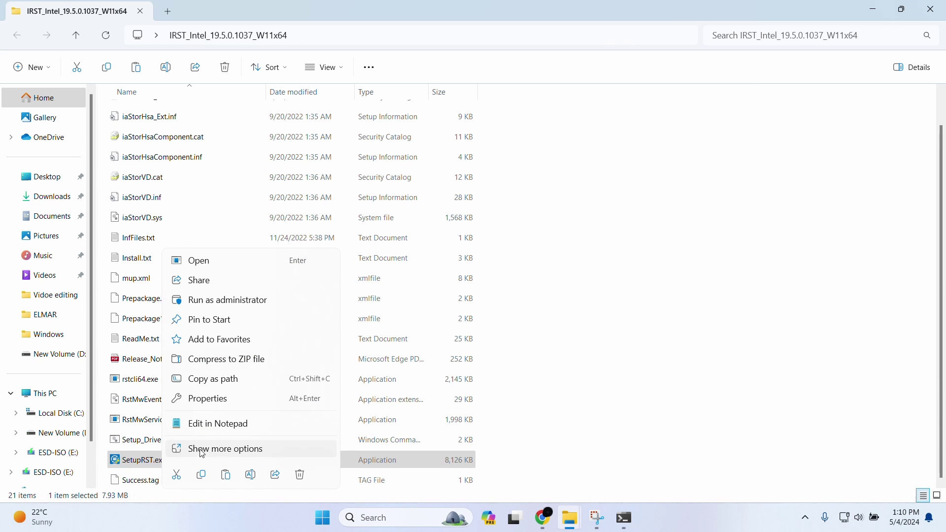
click(248, 450)
mouse_move(310, 238)
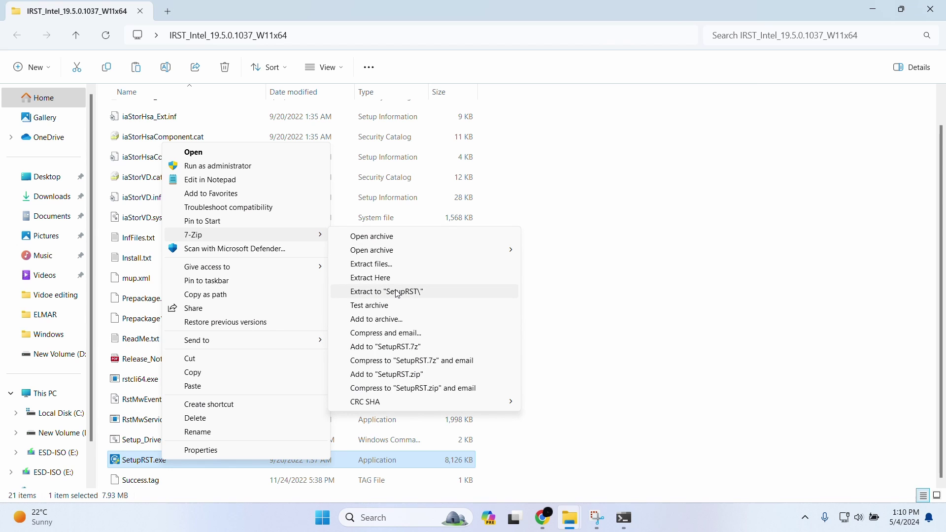
click(413, 292)
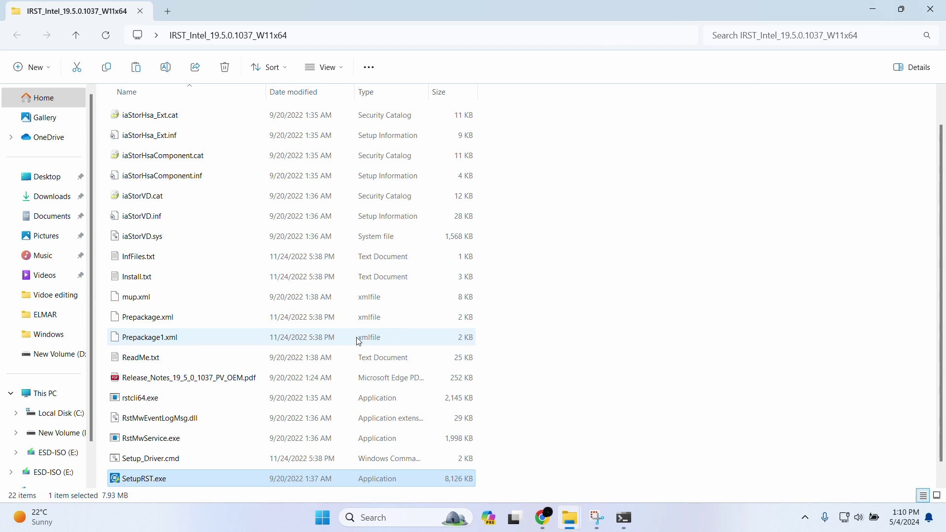
- Locate and select the new SetupRST folder in the driver folder
scroll(348, 358, up, 1)
scroll(348, 358, down, 1)
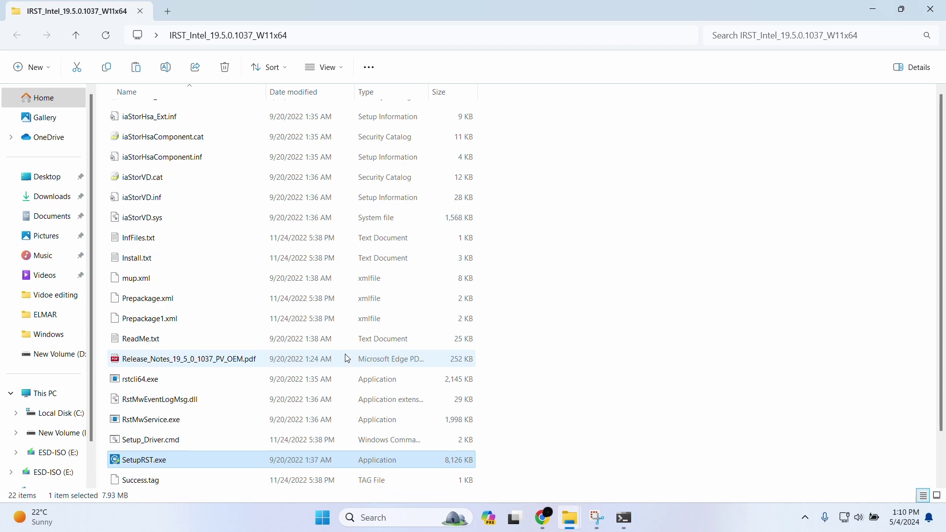
scroll(241, 448, up, 1)
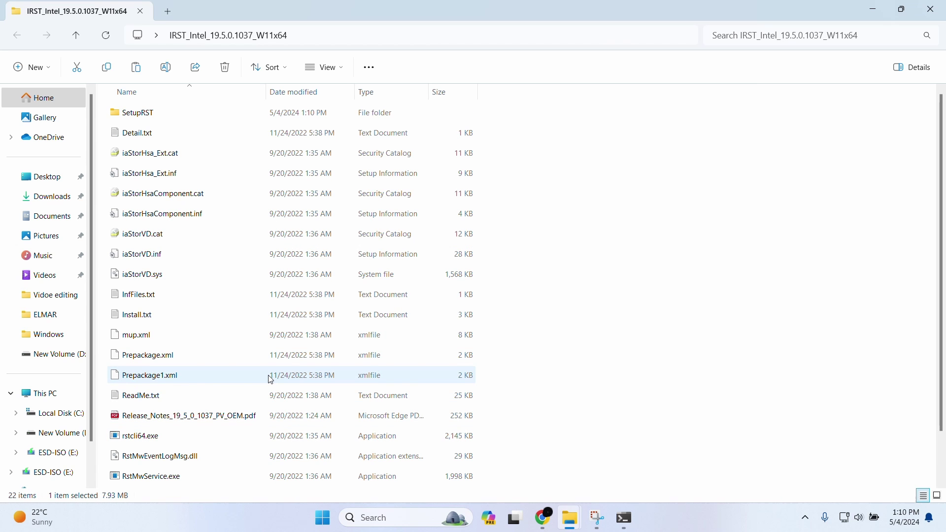
scroll(241, 326, down, 1)
scroll(207, 222, up, 1)
click(150, 117)
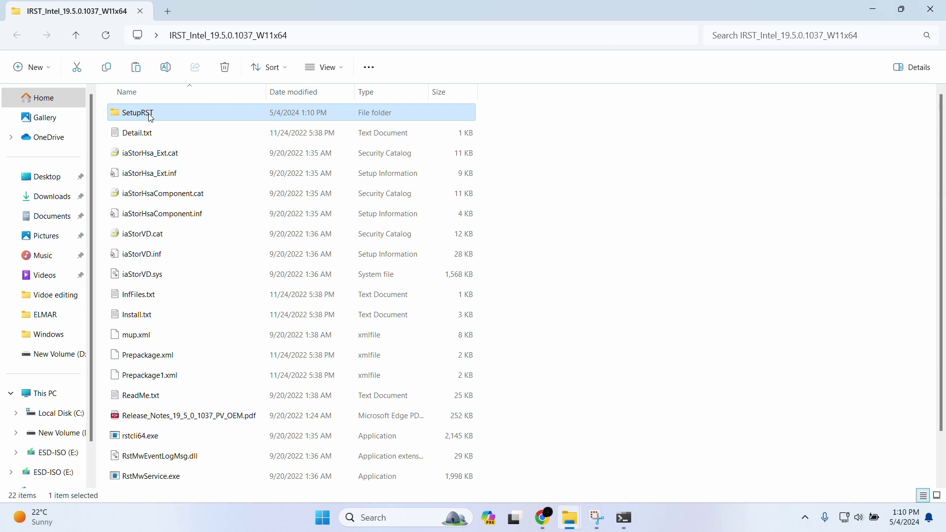
- Inside SetupRST, extract the .text file with 7-Zip's Extract to "_\", producing the _ folder
double_click(159, 115)
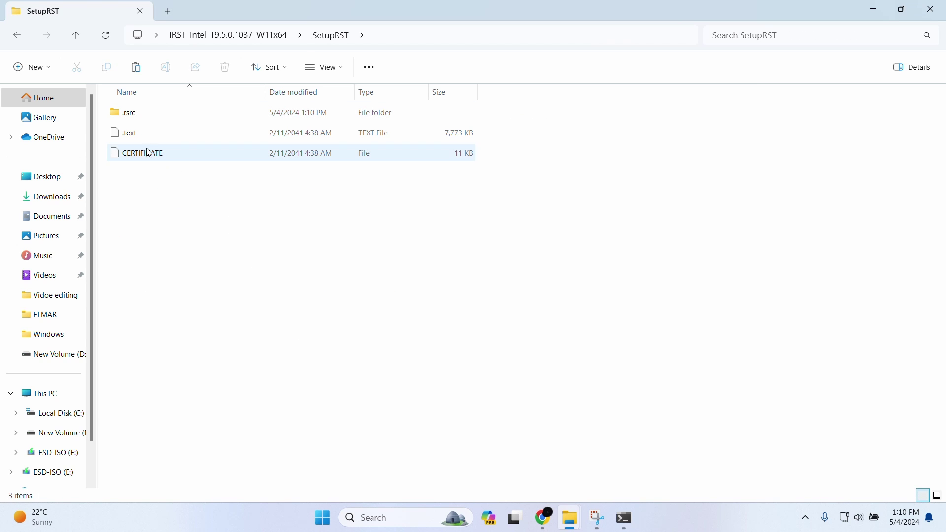
click(133, 138)
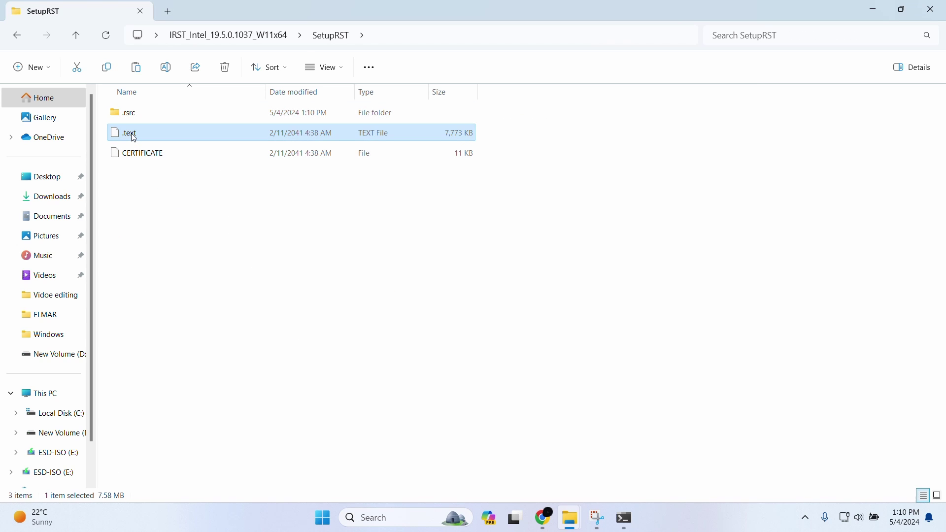
click(210, 241)
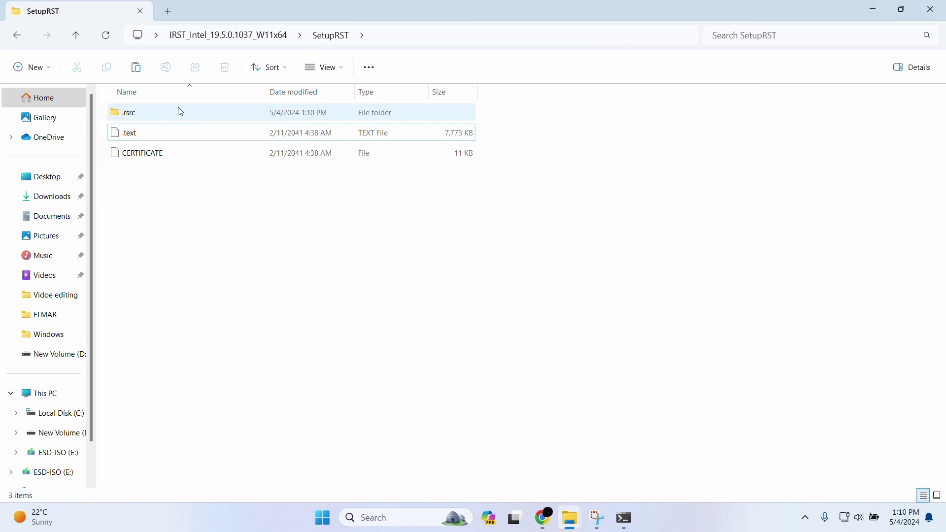
click(143, 134)
right_click(144, 133)
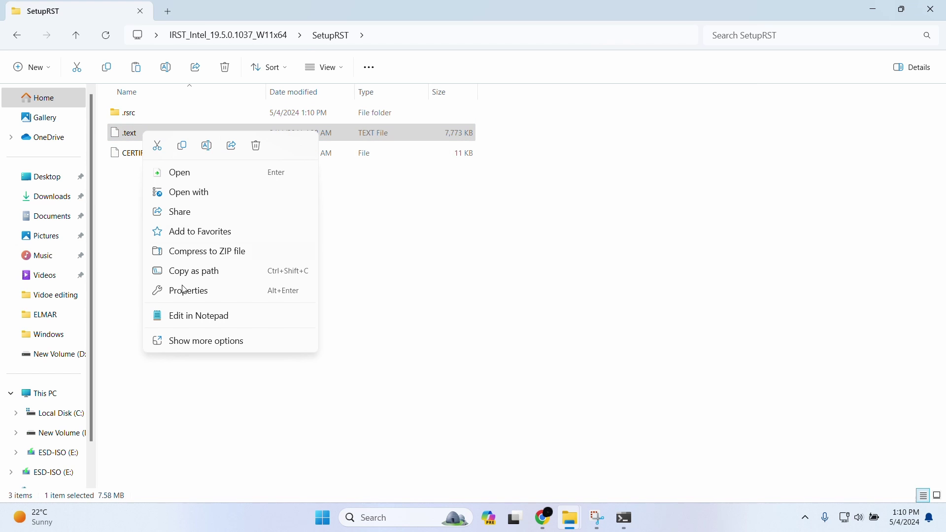
click(219, 342)
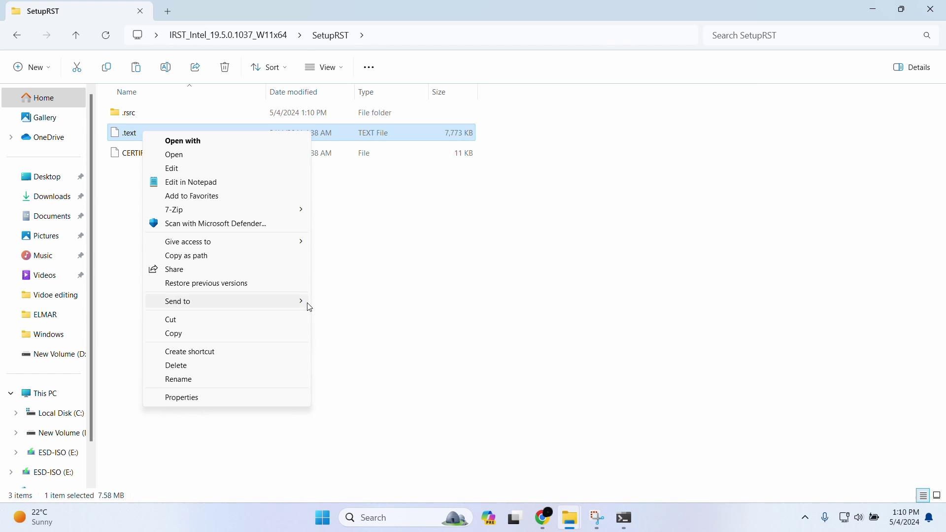
mouse_move(303, 215)
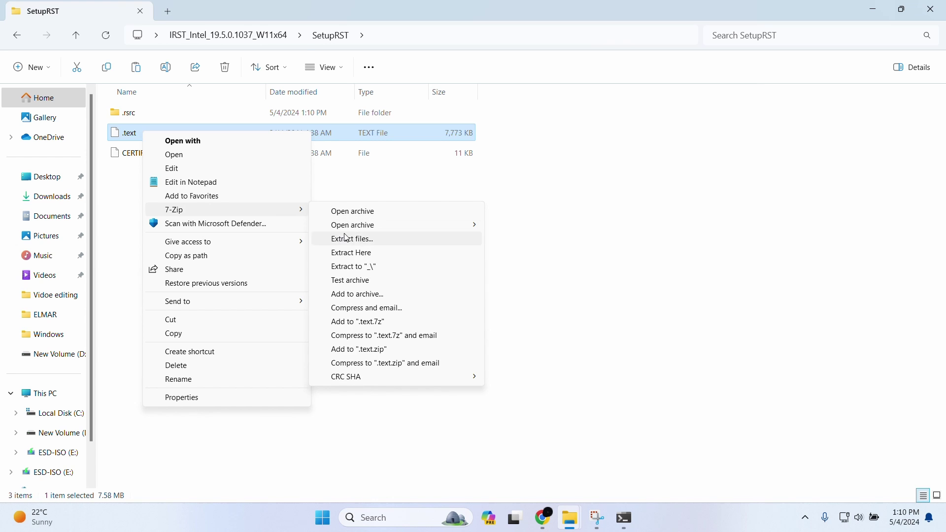
click(367, 269)
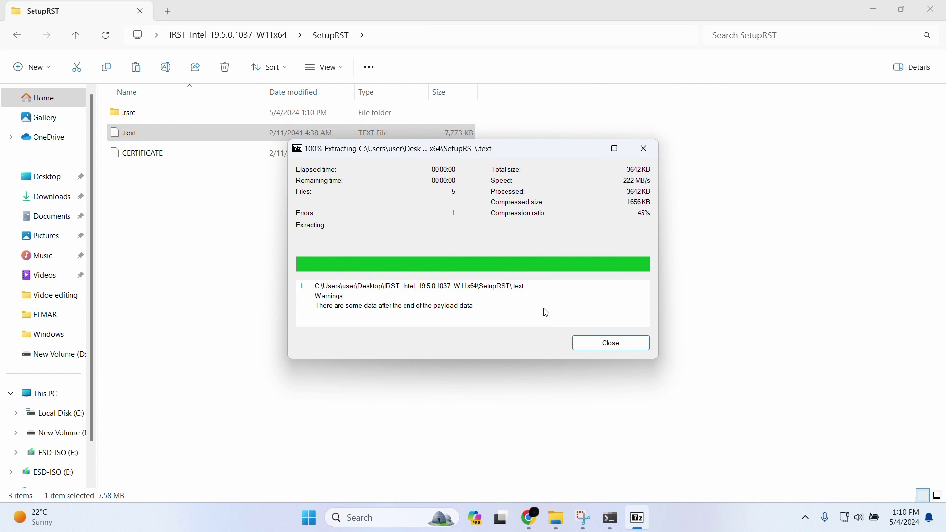
click(598, 350)
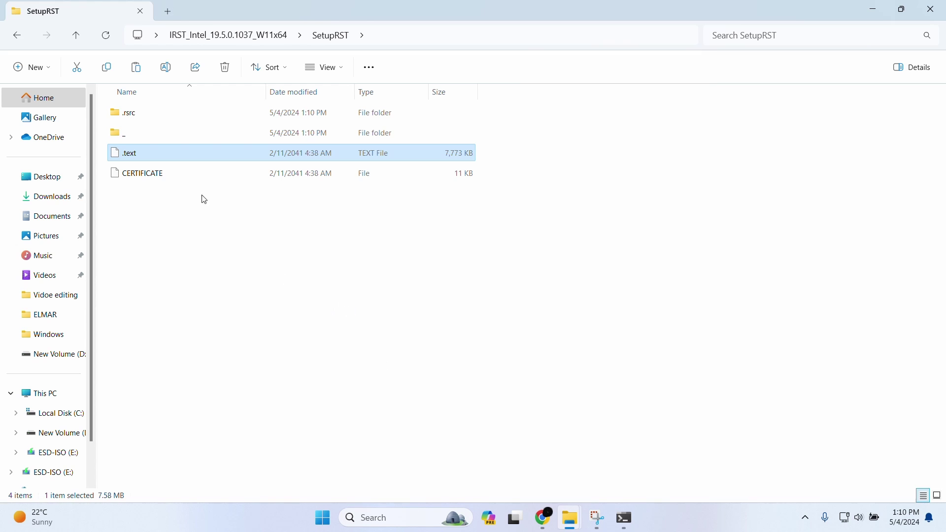
click(131, 138)
- Open the _ folder to review the five extracted driver files, then close Explorer
click(198, 230)
double_click(151, 140)
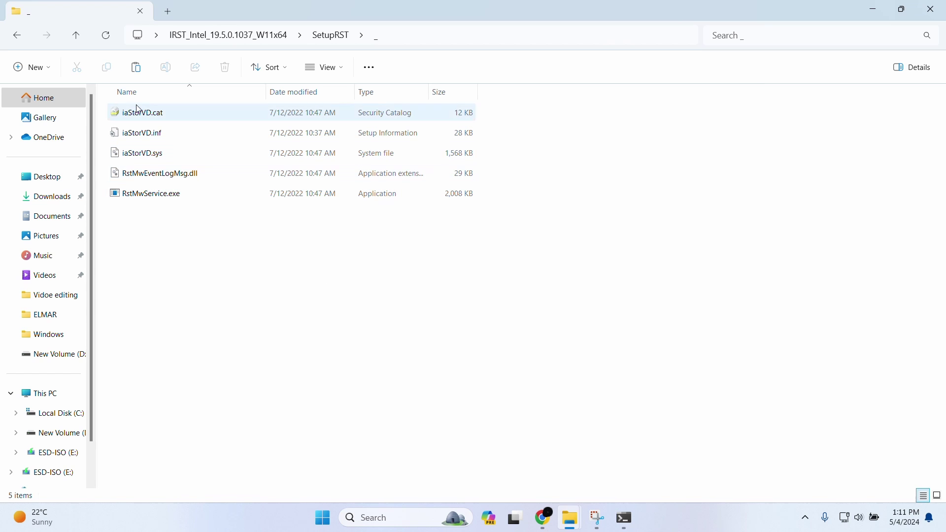
click(931, 11)
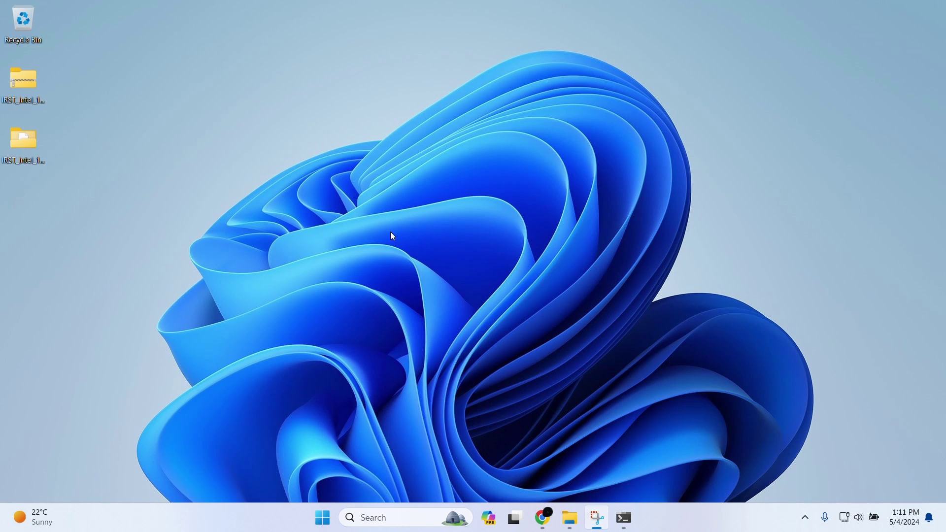
- Check and select the IRST driver folder on the desktop, then bring up This PC
double_click(40, 147)
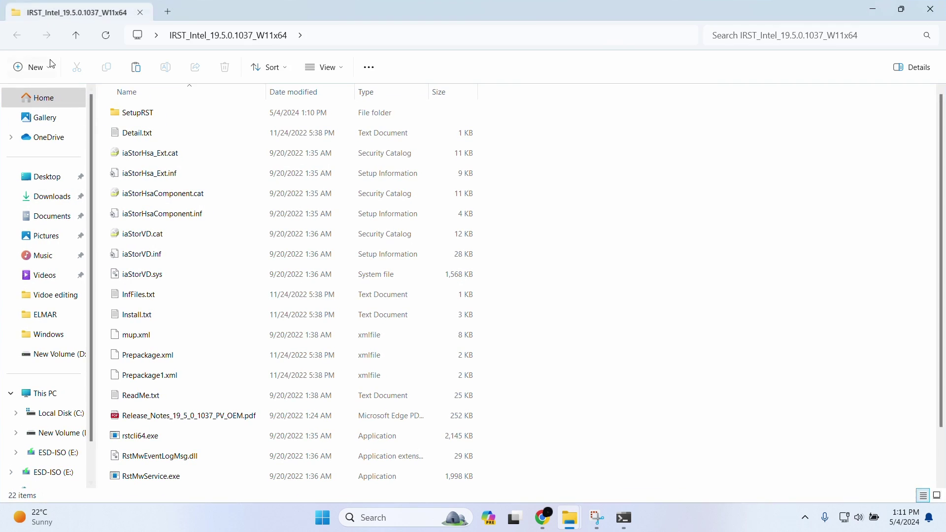
click(931, 9)
drag(87, 232, 3, 152)
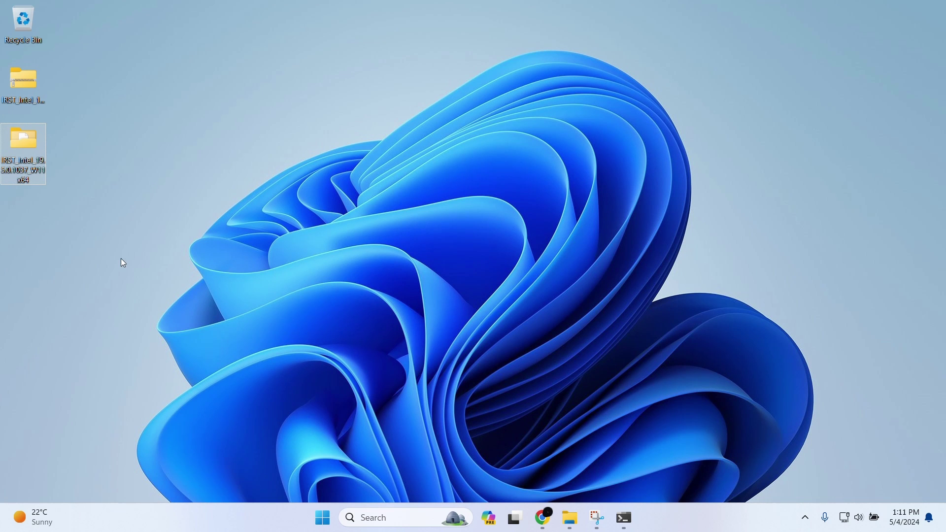
click(570, 517)
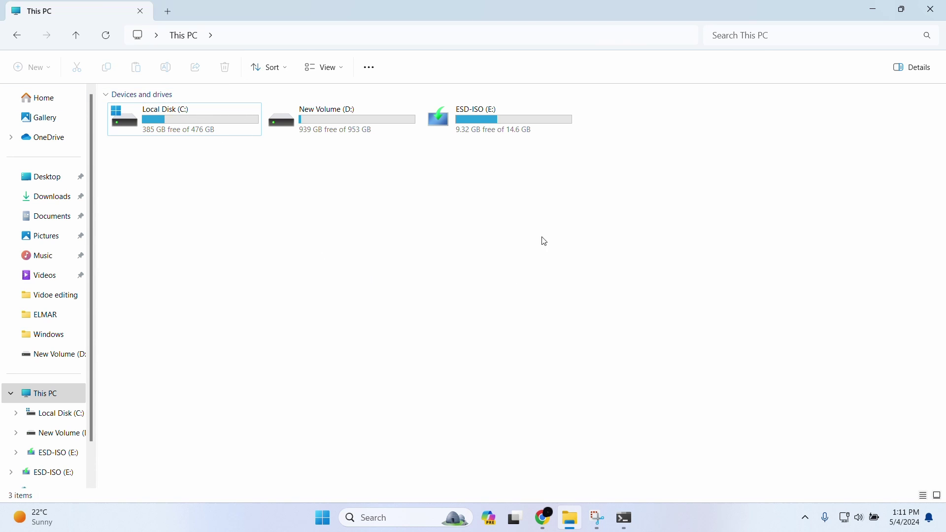
- Open the ESD-ISO (E:) installer drive from This PC
key(e)
click(494, 242)
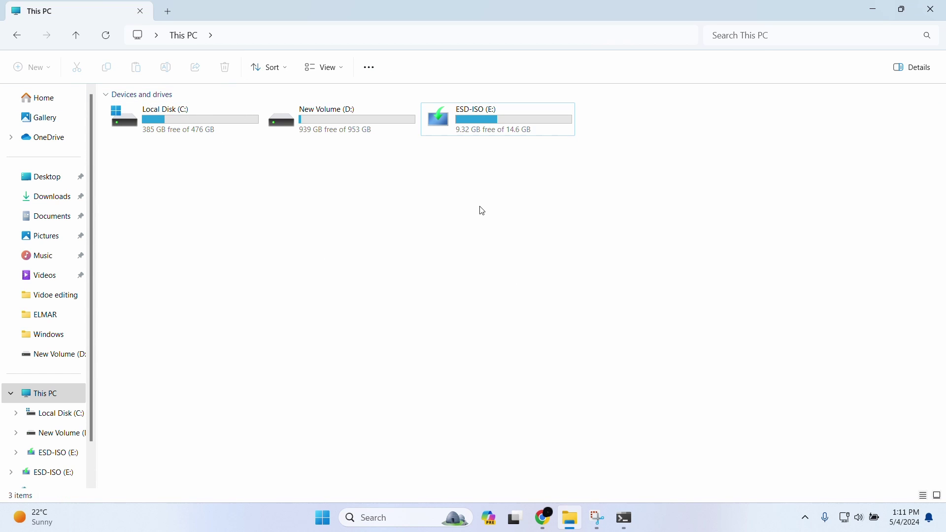
click(469, 119)
click(515, 248)
click(479, 124)
double_click(476, 132)
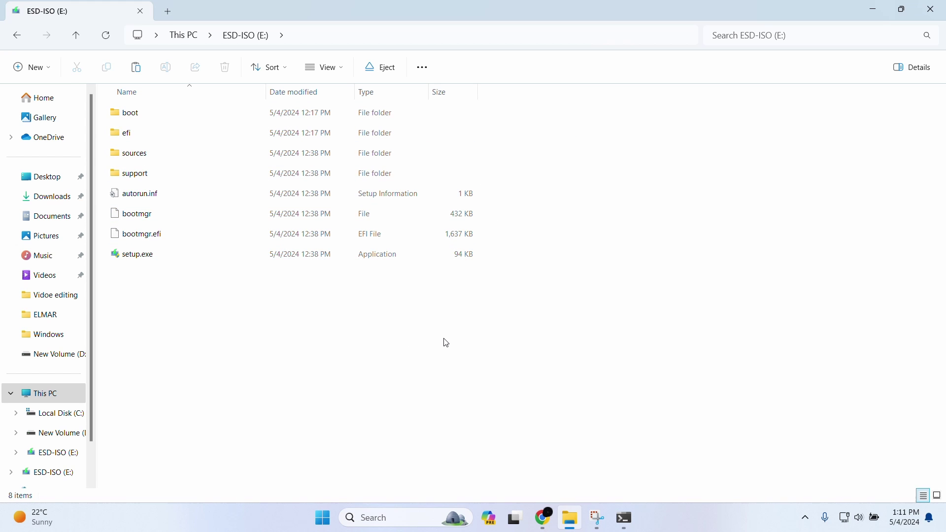
- Paste the IRST_Intel_19.5.0.1037_W11x64 folder onto E:, leaving the drive with 9 items
right_click(335, 372)
click(266, 378)
key(ctrl+v)
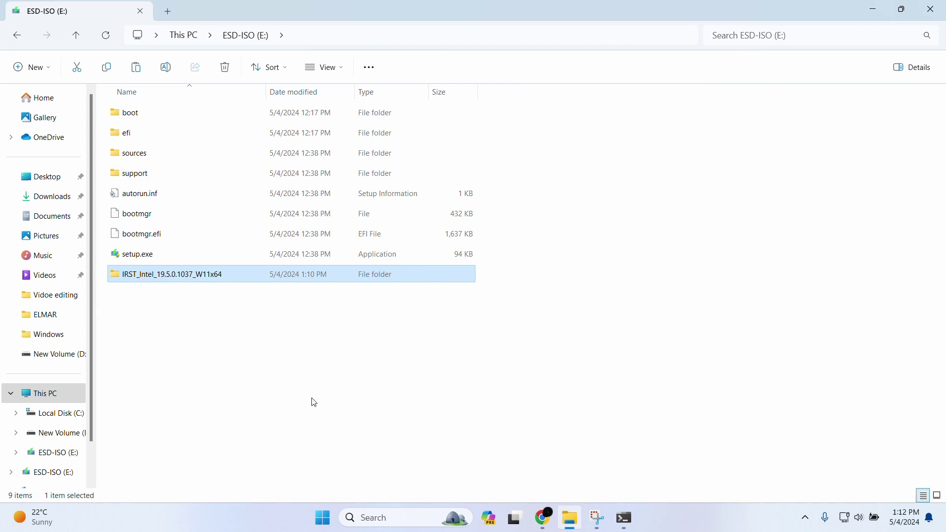
click(364, 382)
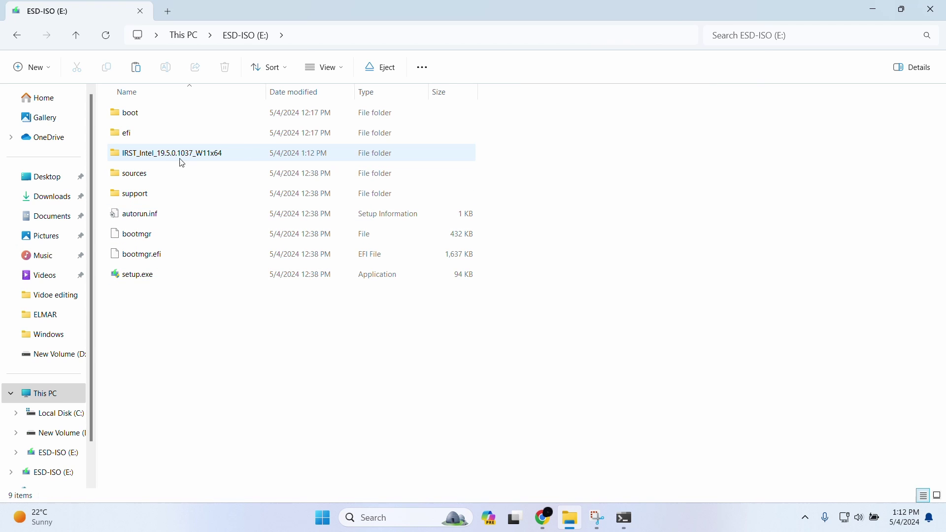
- Open the copied IRST_Intel_19.5.0.1037_W11x64 folder on ESD-ISO (E:)
click(181, 159)
click(279, 375)
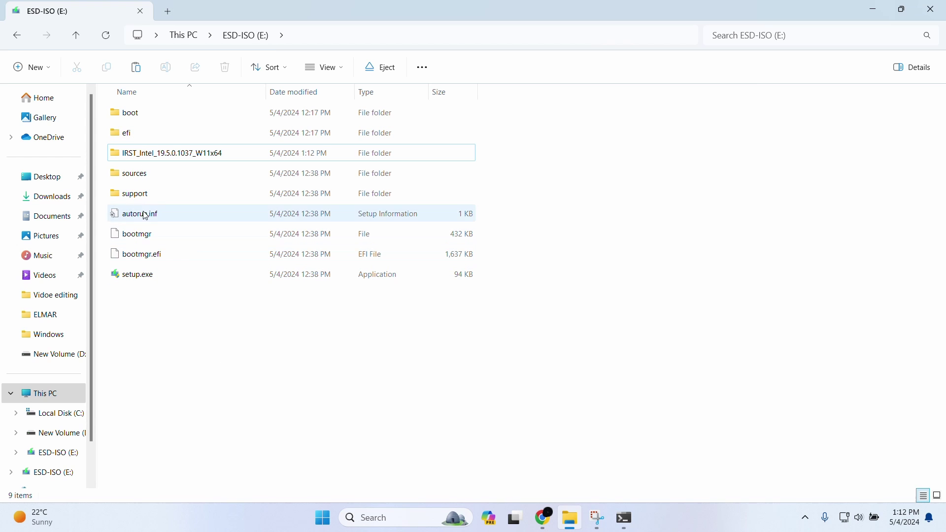
double_click(154, 153)
scroll(211, 276, down, 2)
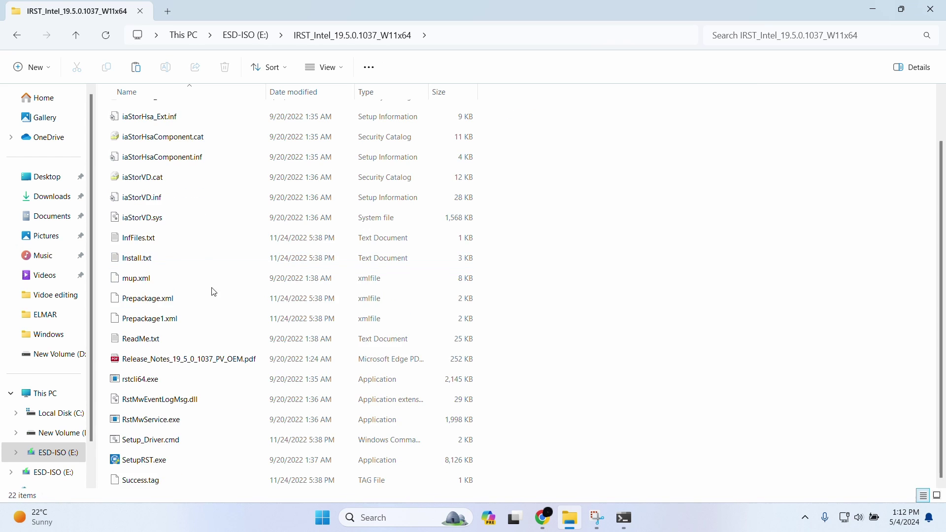
scroll(172, 207, up, 2)
- Check the SetupRST and _ subfolders came across, then return to the IRST folder
double_click(129, 113)
double_click(126, 134)
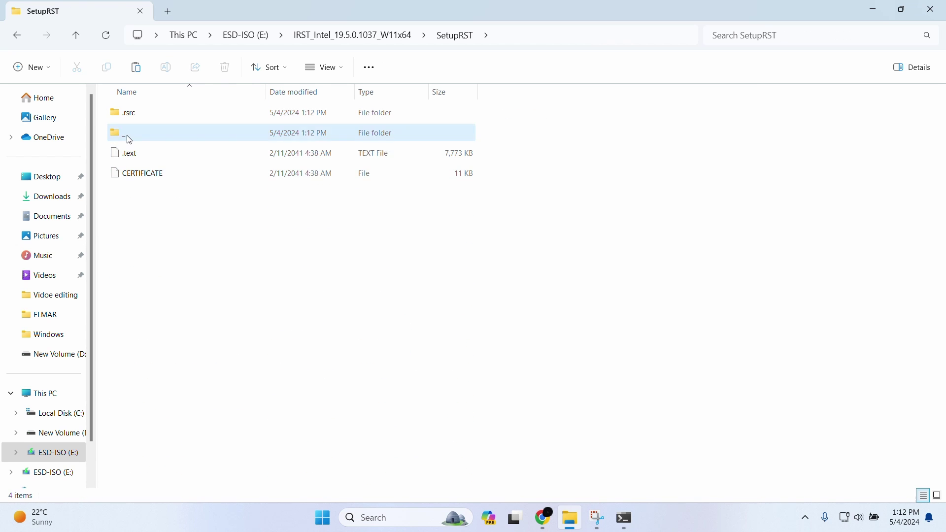
click(17, 39)
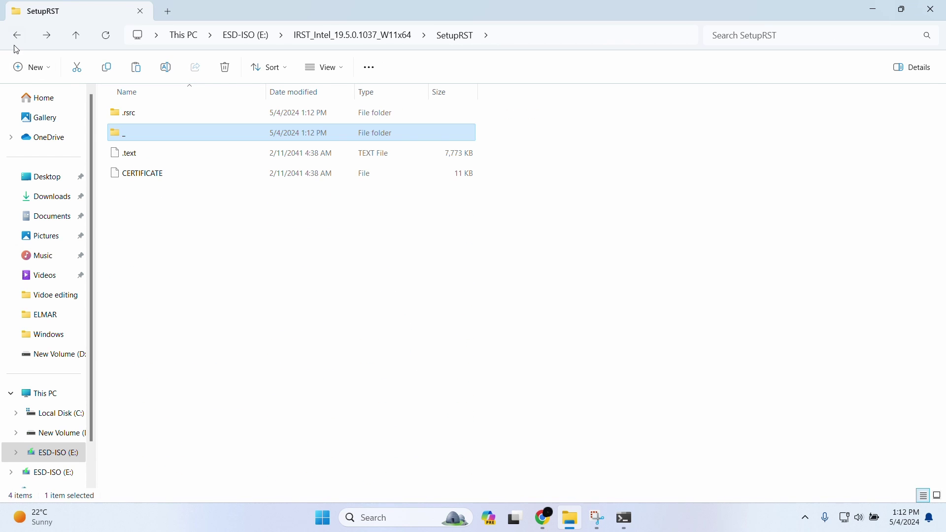
click(17, 39)
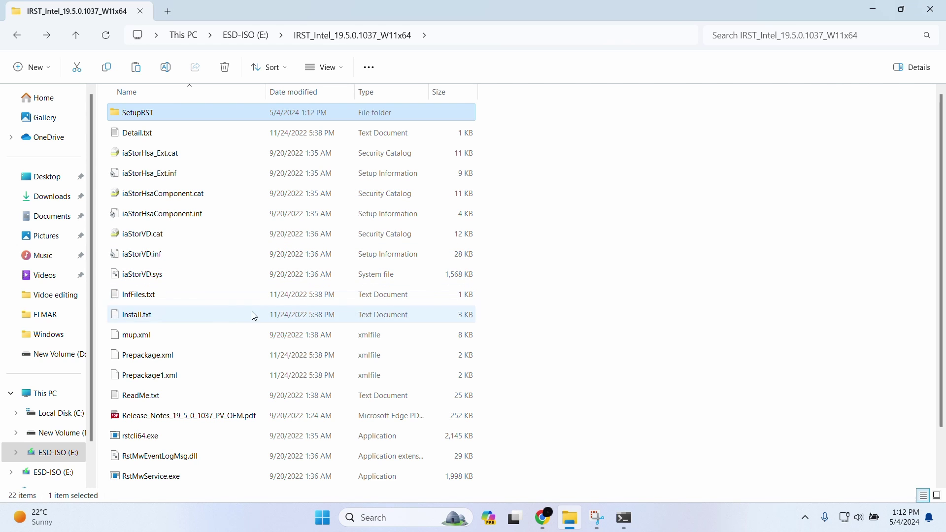